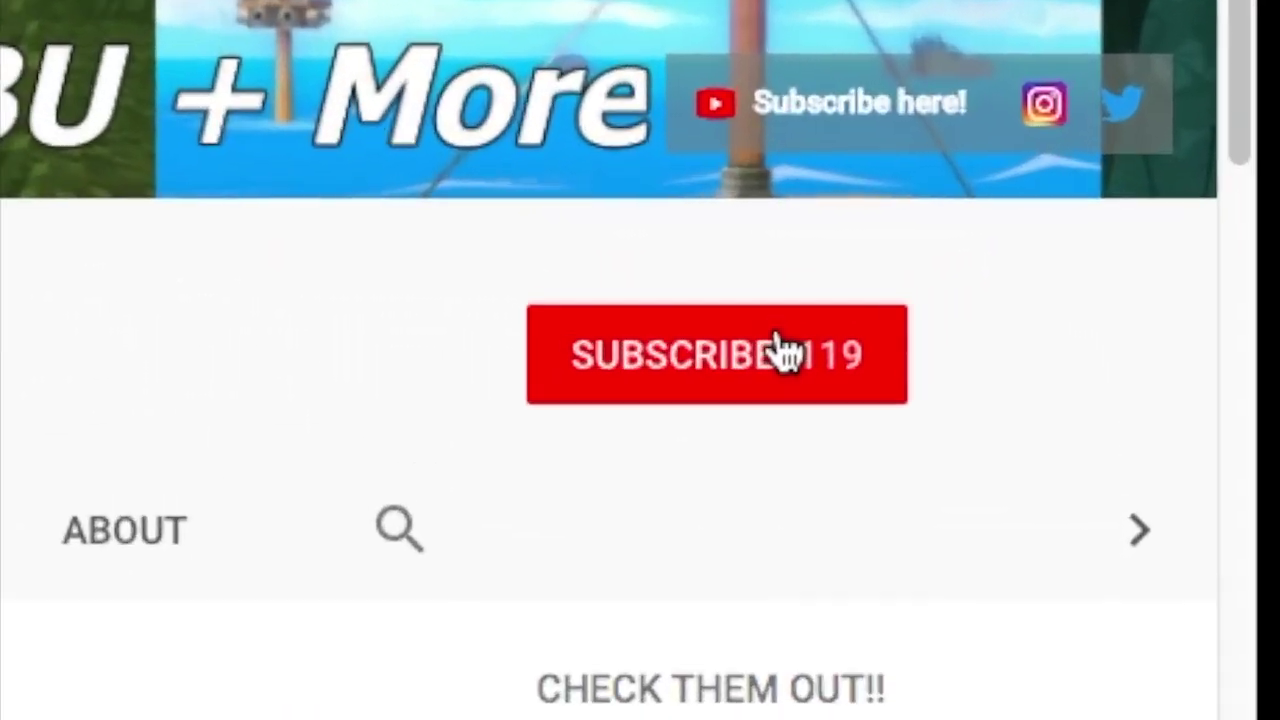
- Subscribe to the Star Catz channel and set its bell to All notifications
click(783, 350)
click(860, 360)
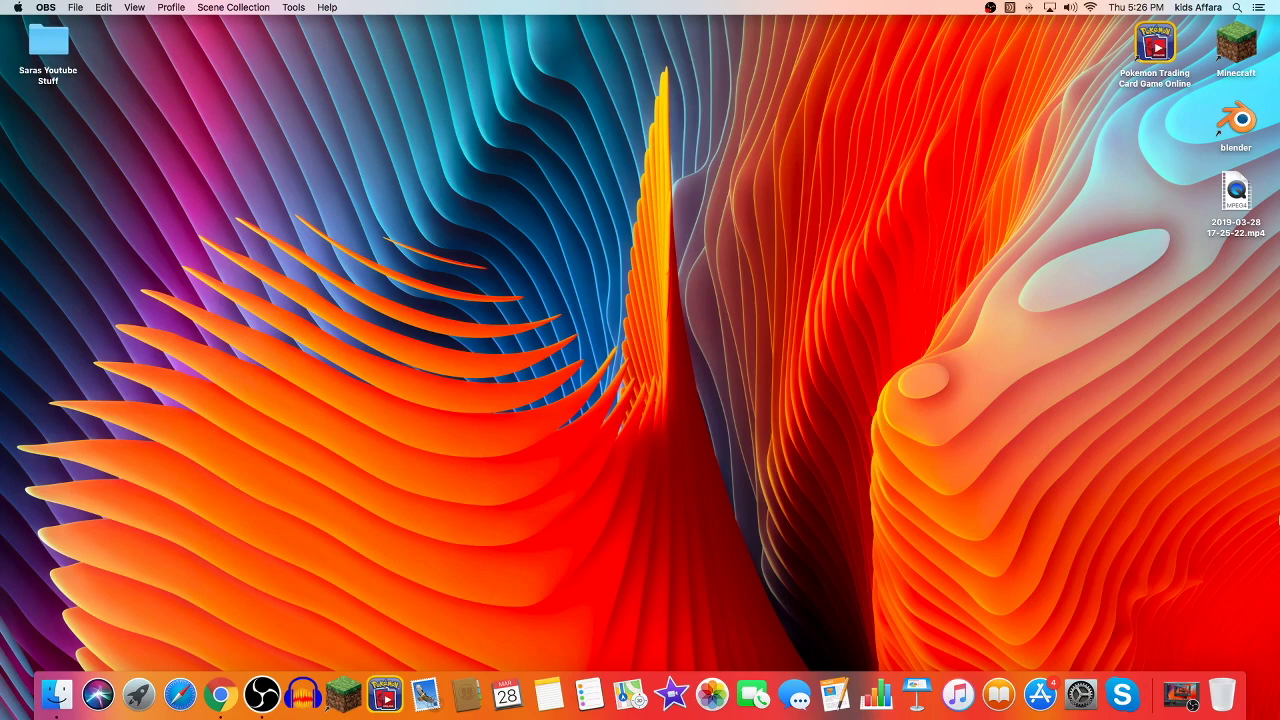
- Restore OBS and add a Display Capture source named 'monitor'
click(1180, 694)
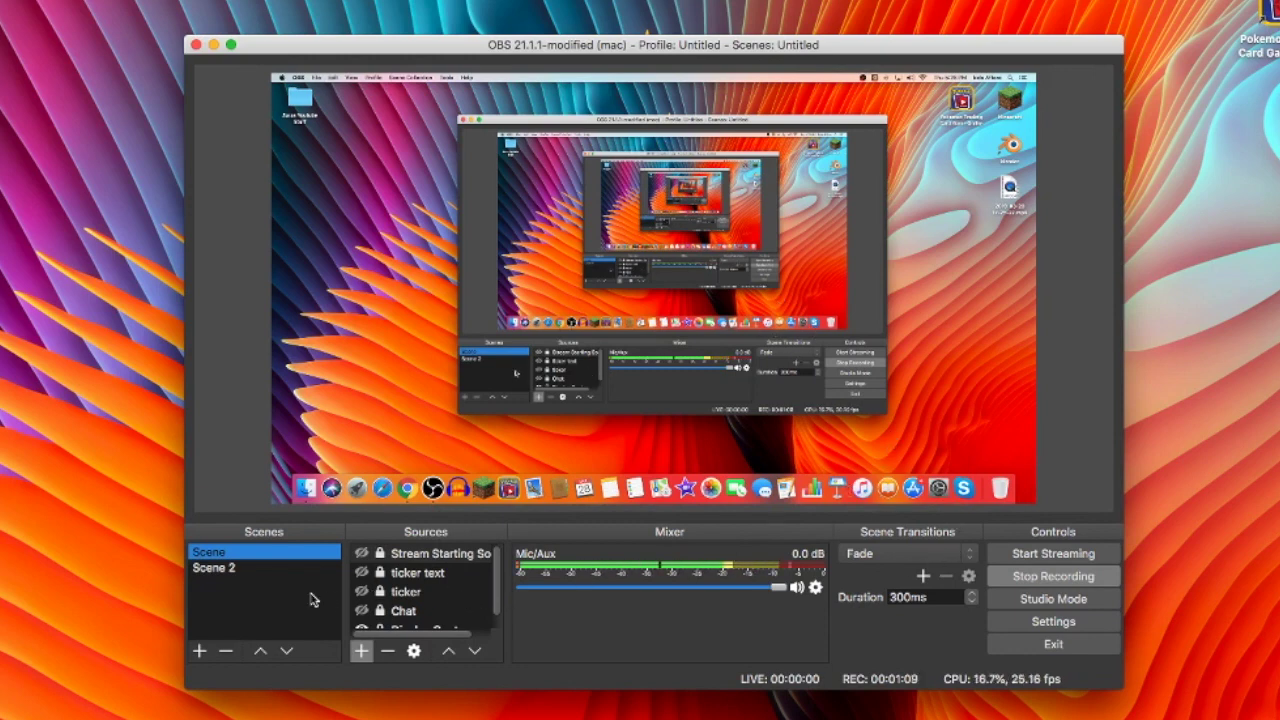
scroll(425, 590, down, 2)
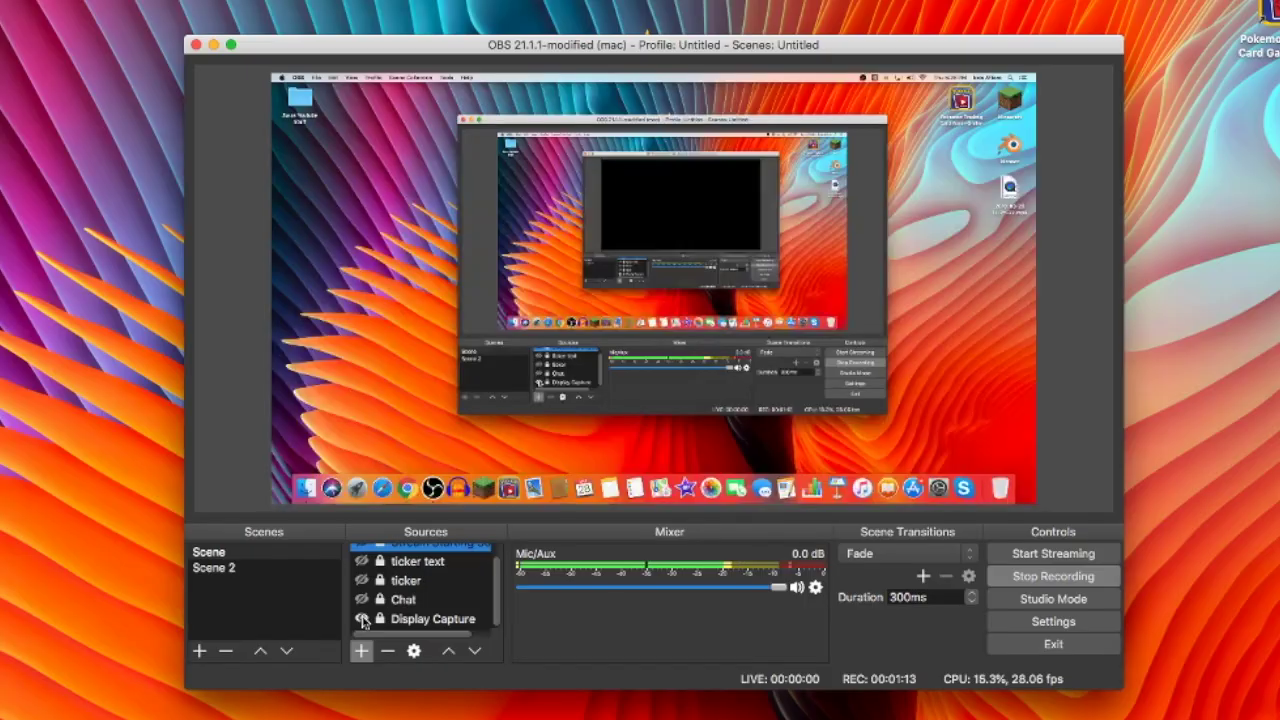
click(358, 651)
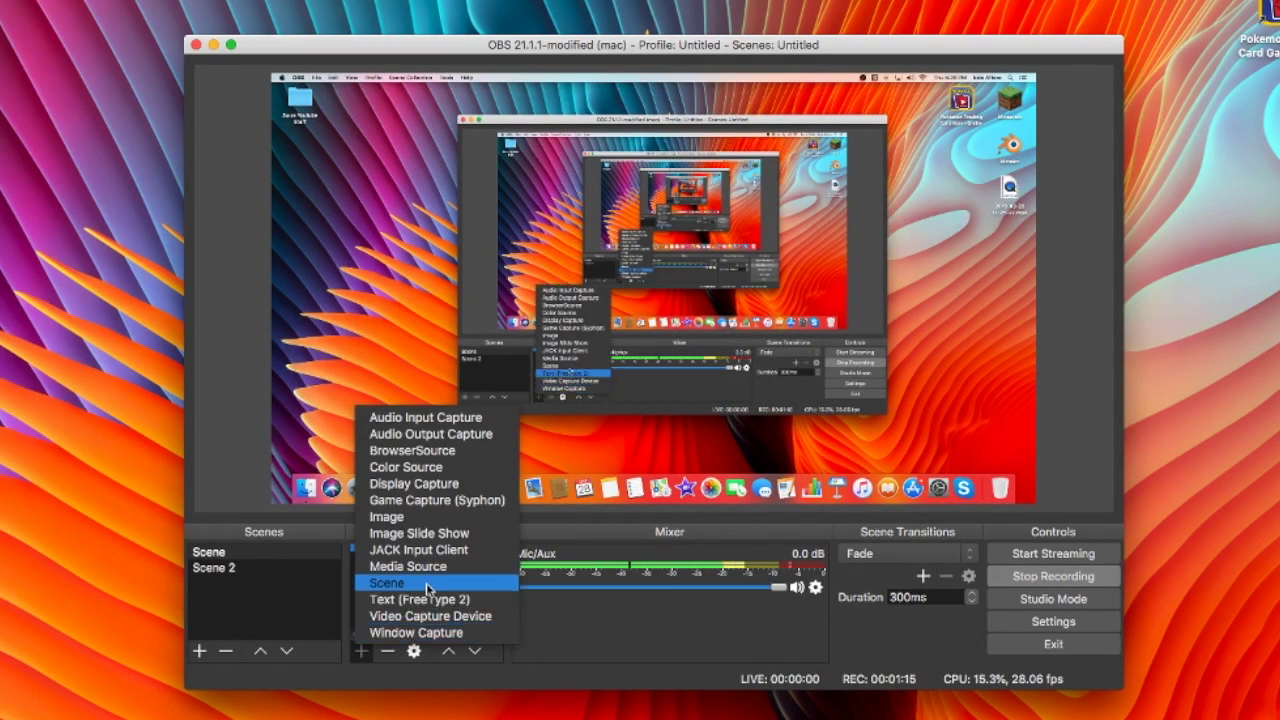
click(436, 487)
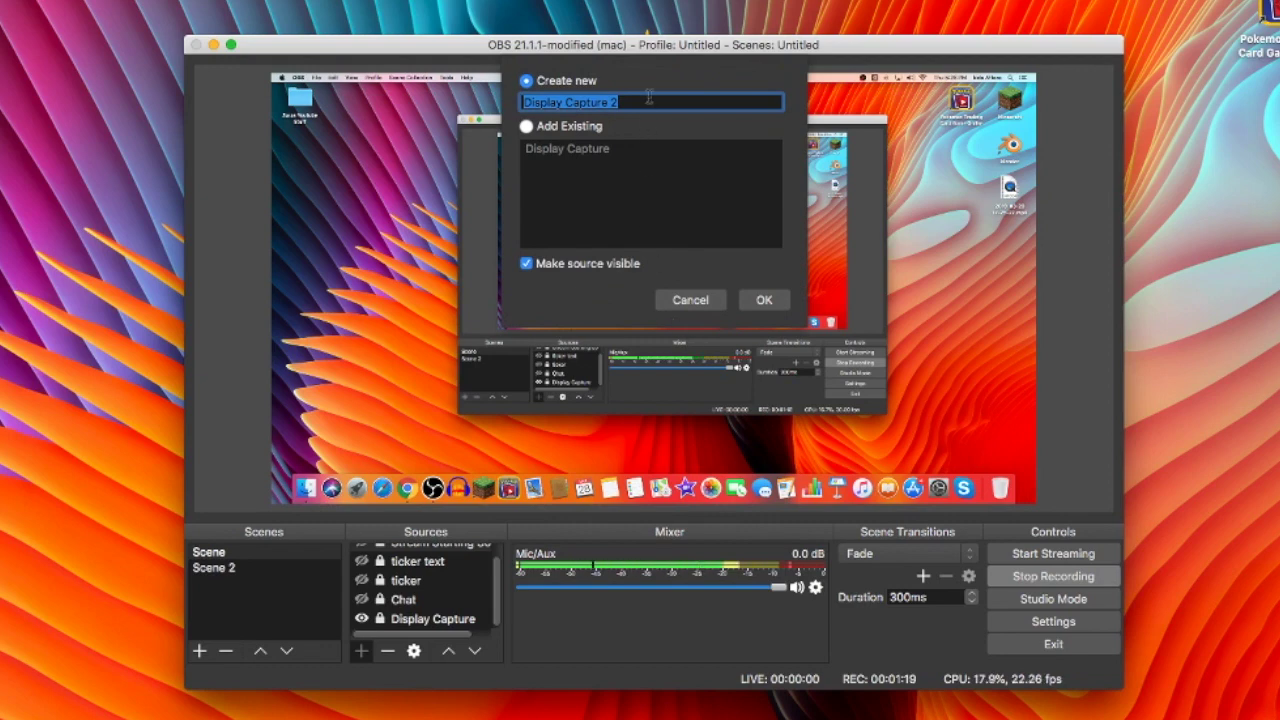
text(moni)
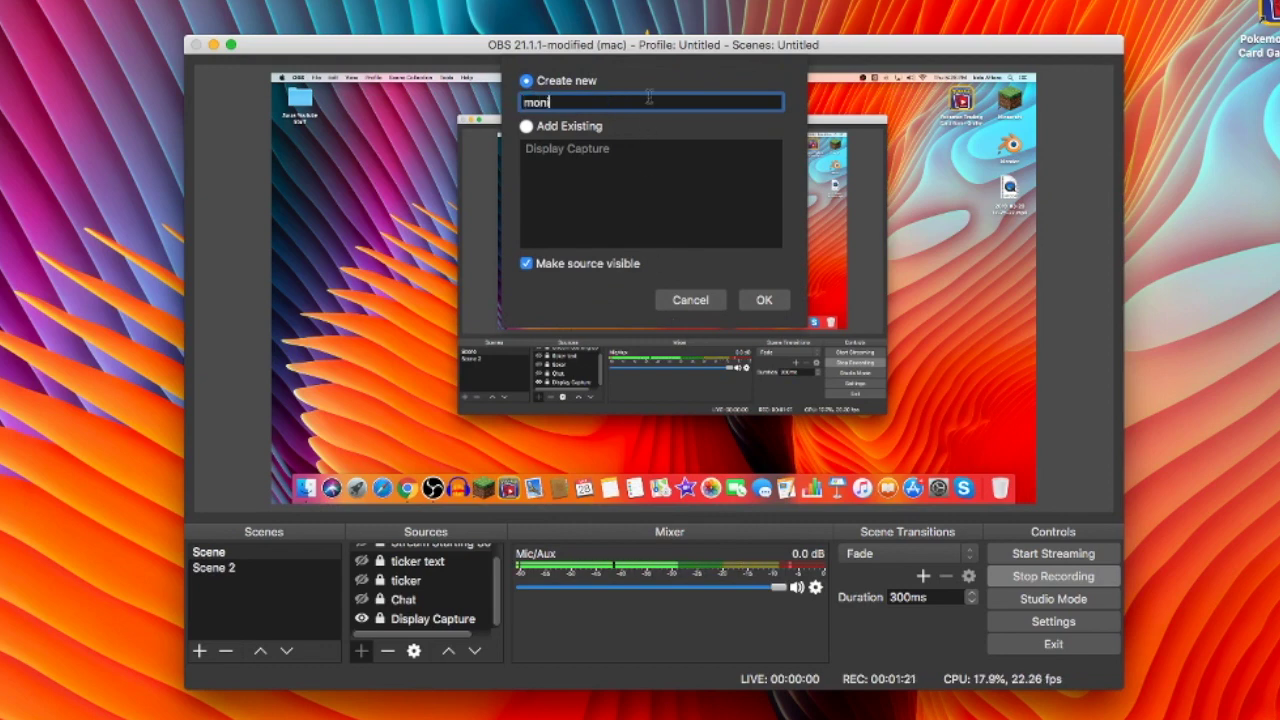
text(tor)
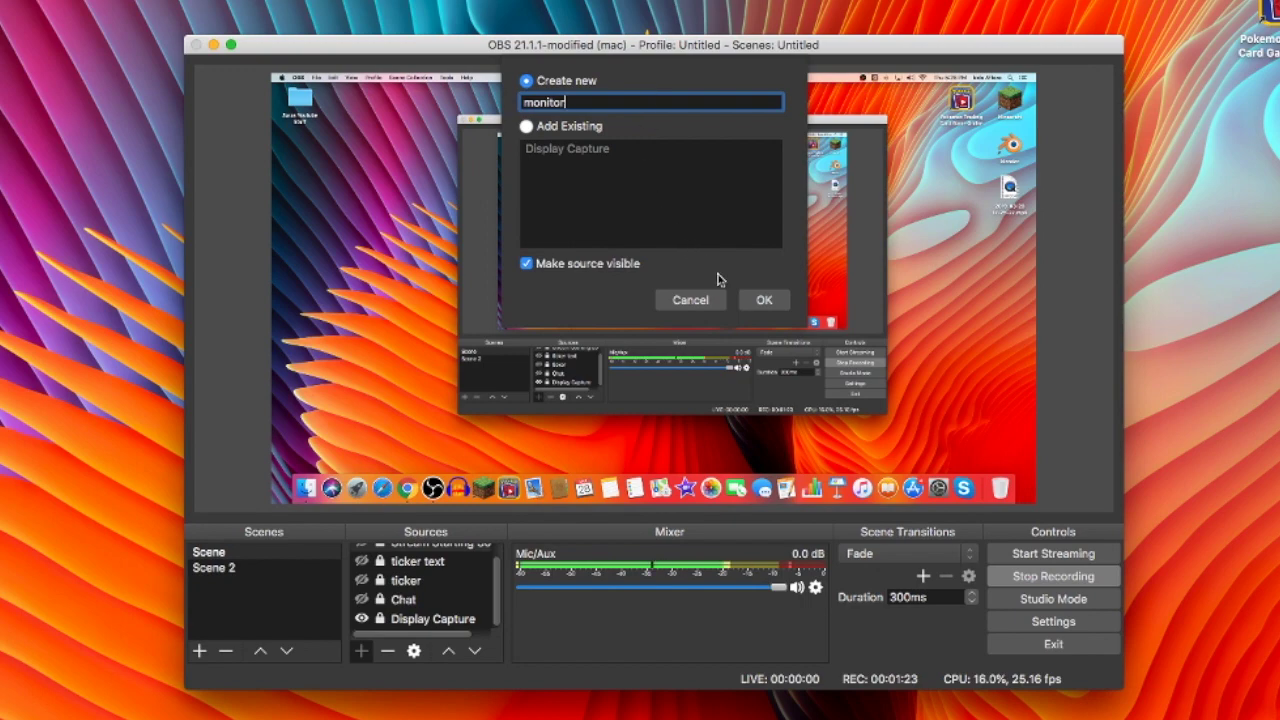
click(764, 300)
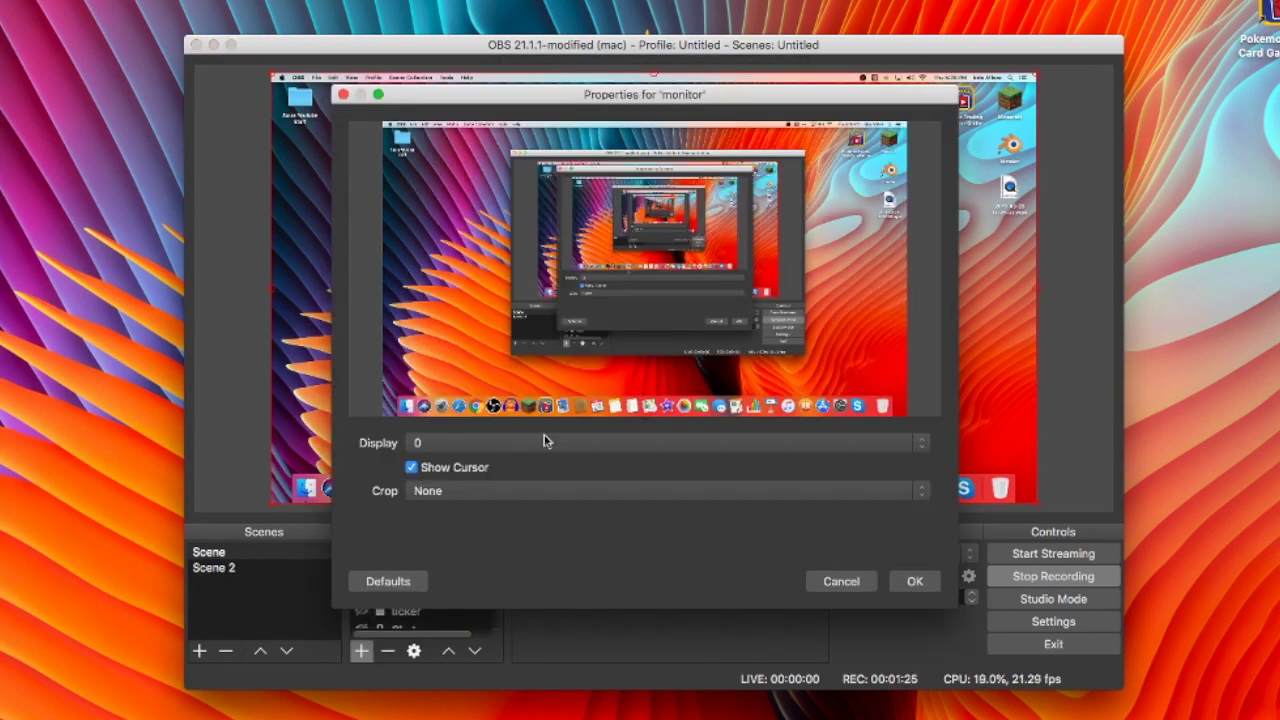
click(926, 588)
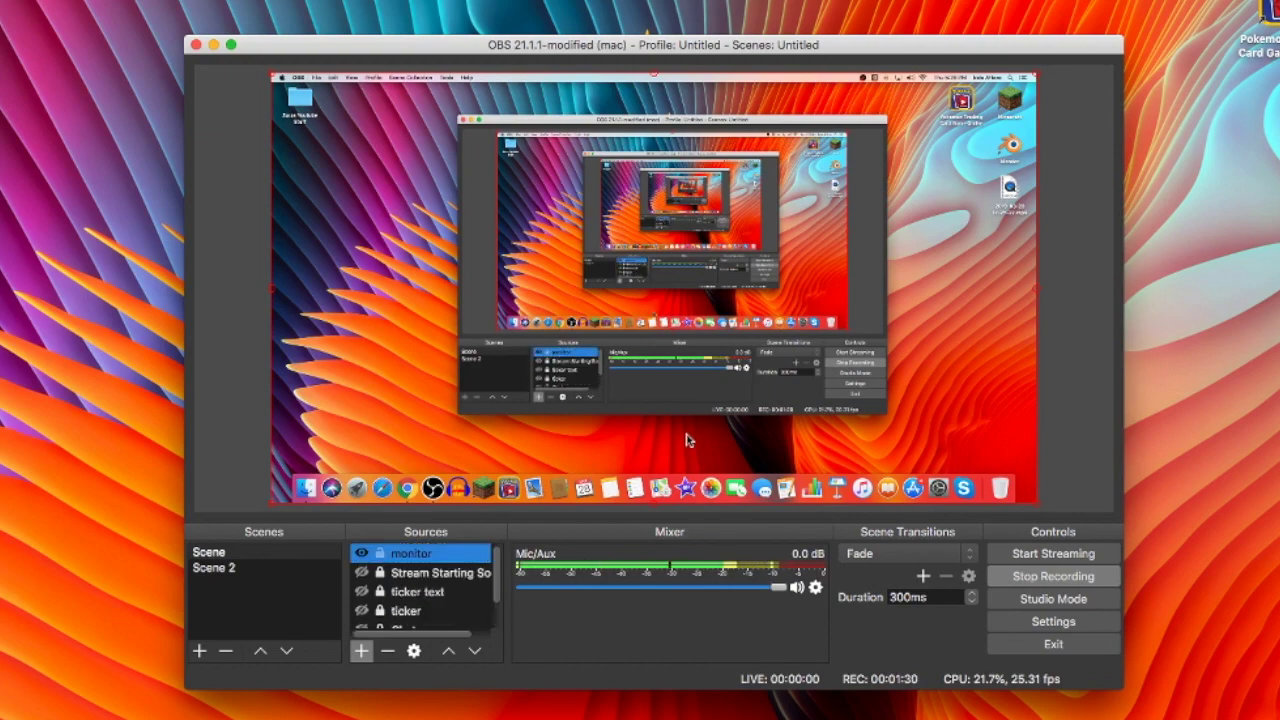
- Remove the 'monitor' source again and bring up OBS Settings
click(984, 485)
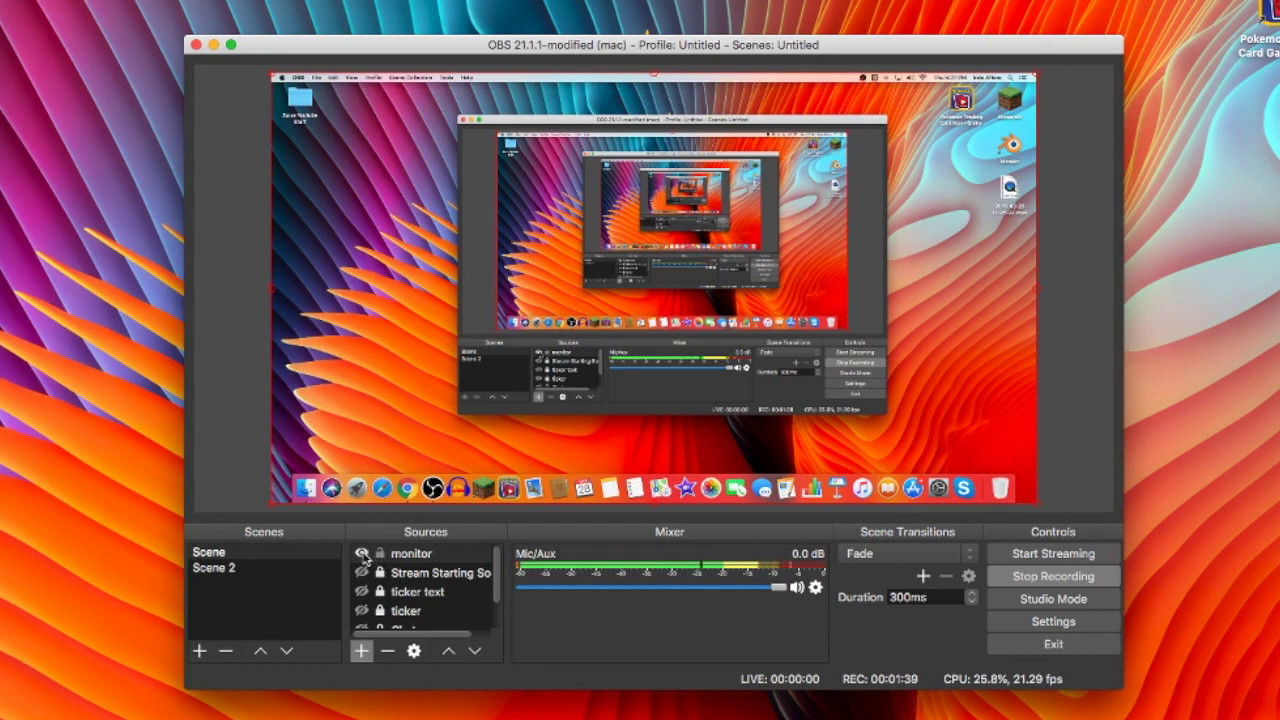
right_click(400, 556)
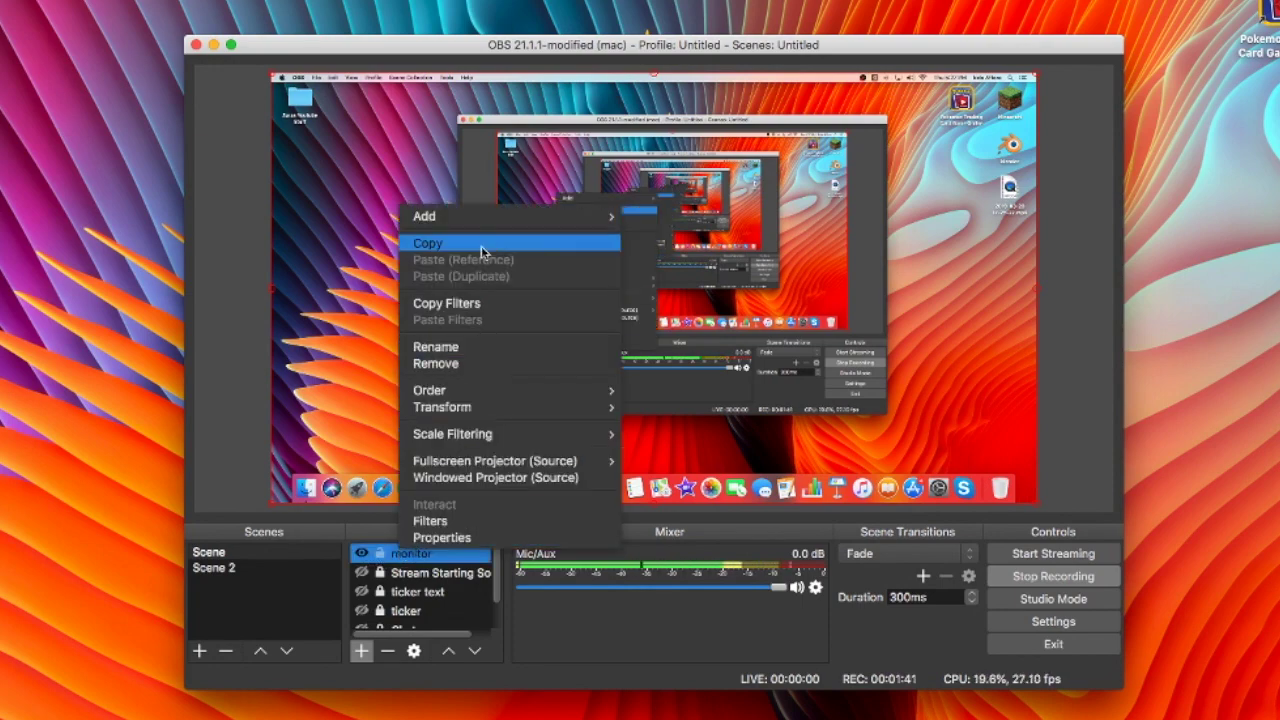
click(455, 364)
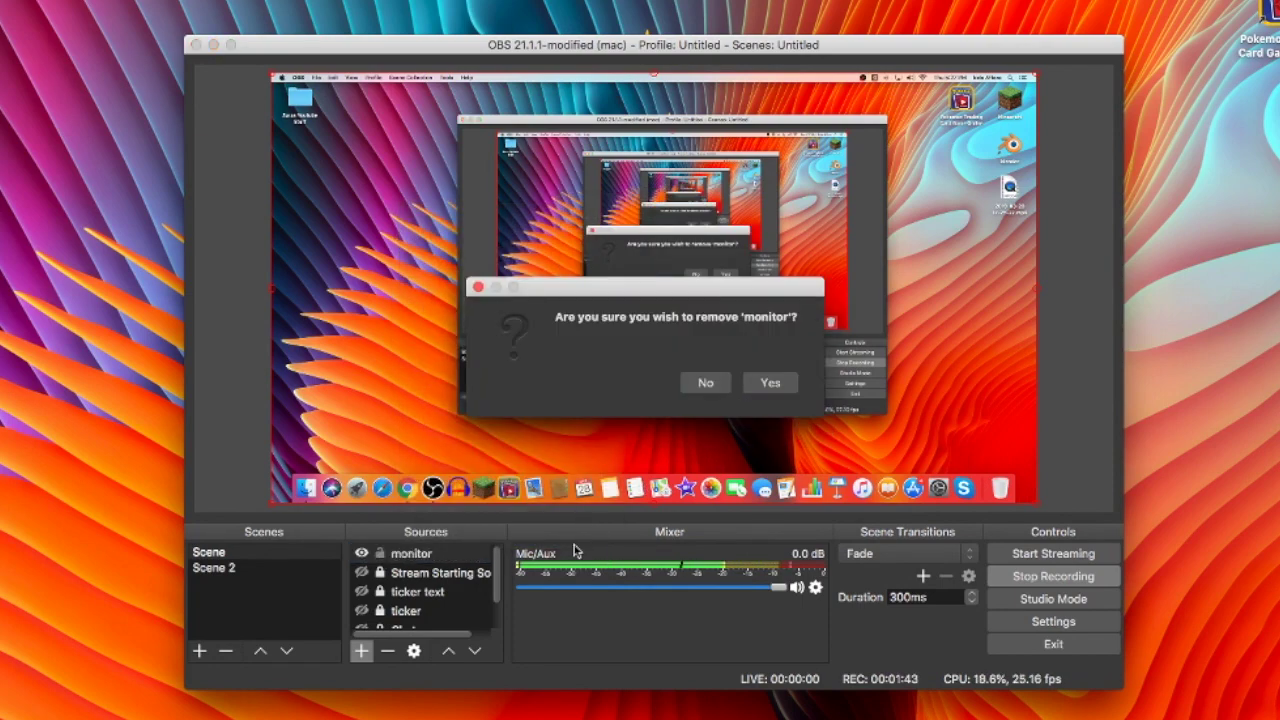
click(763, 381)
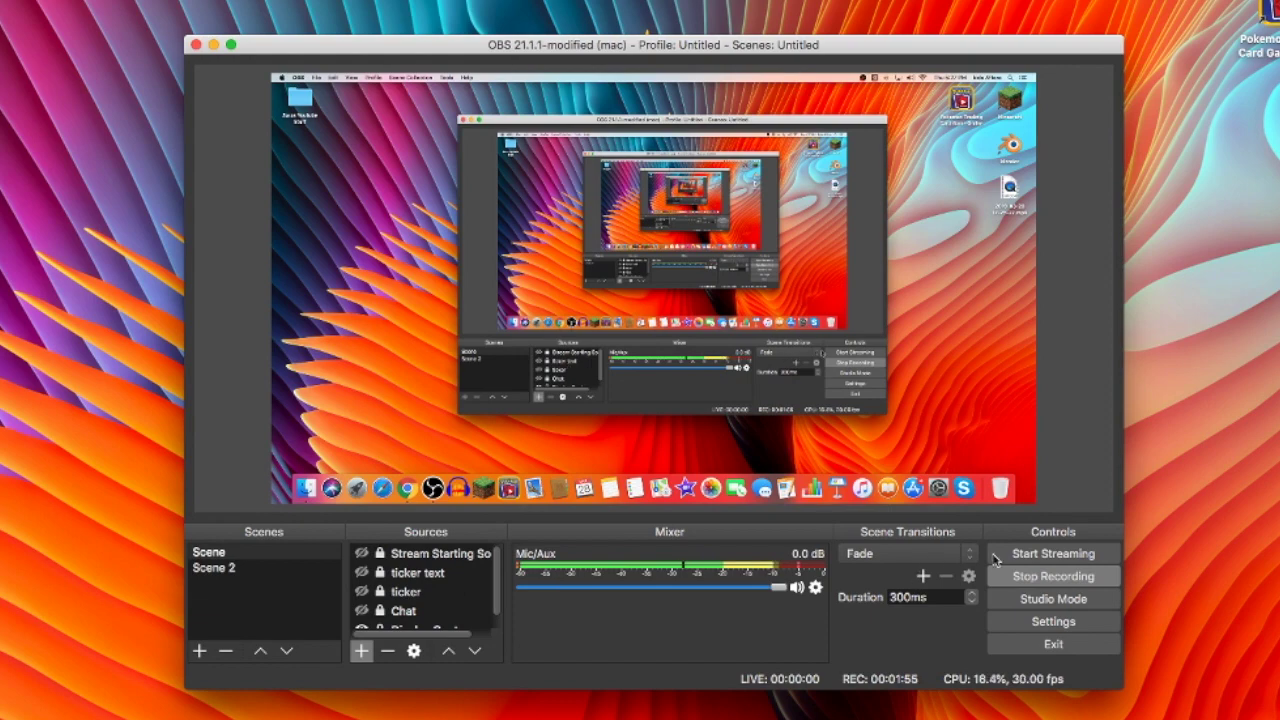
click(1060, 622)
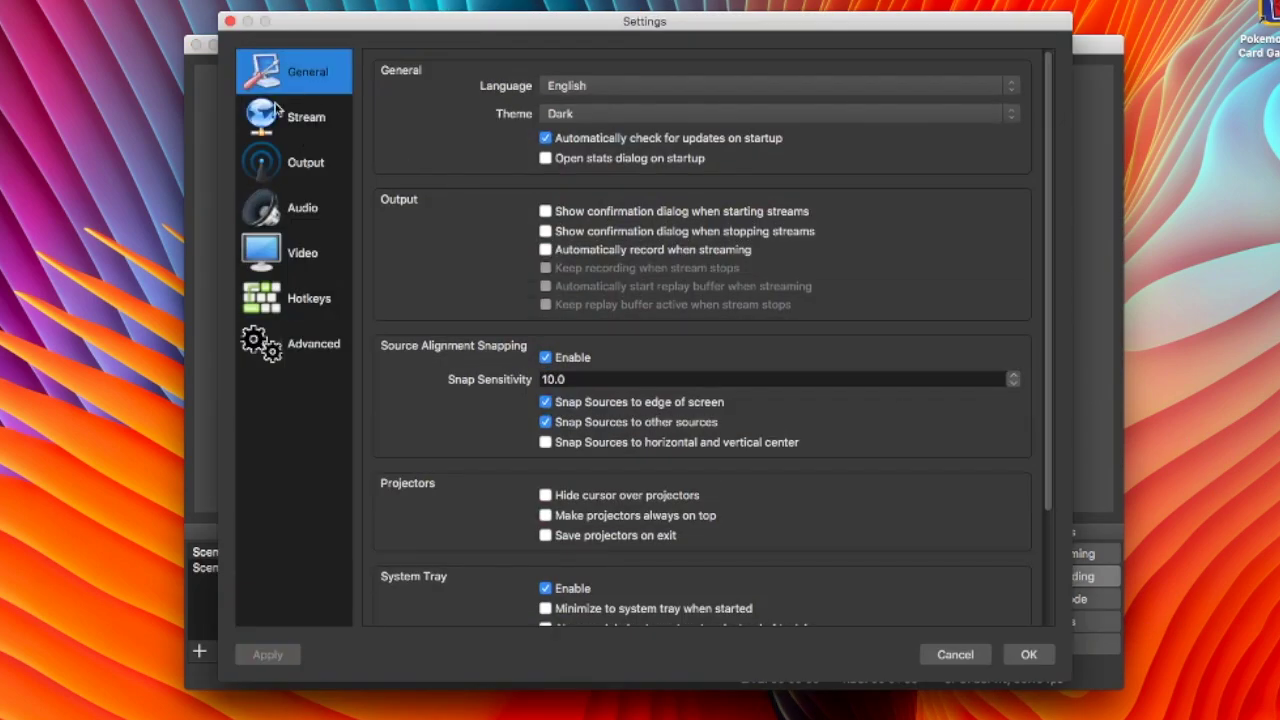
click(278, 112)
click(283, 150)
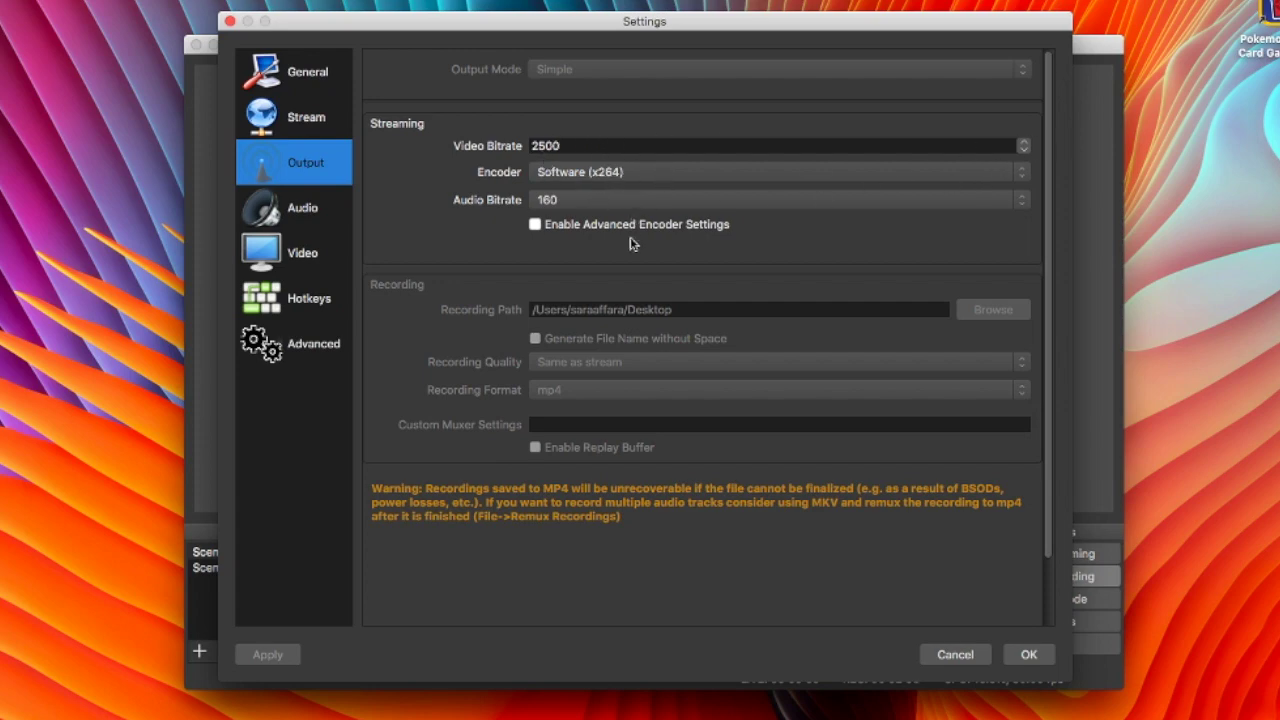
scroll(640, 452, down, 2)
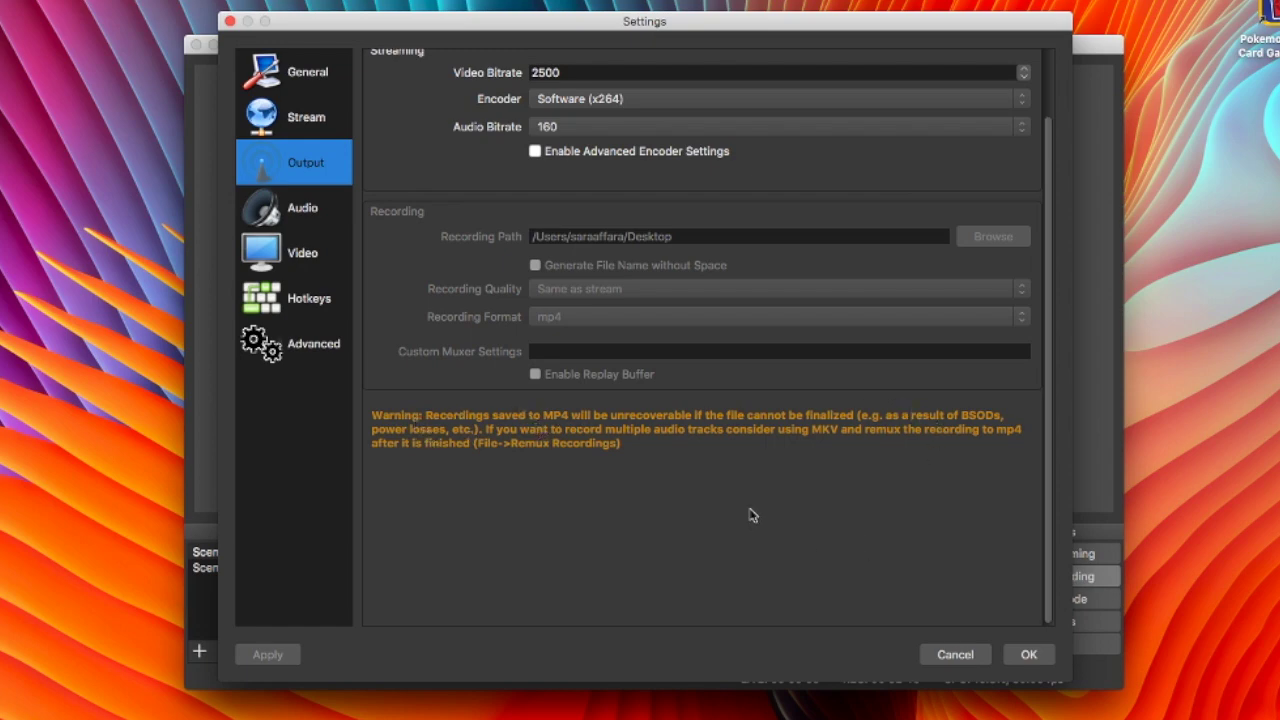
click(954, 654)
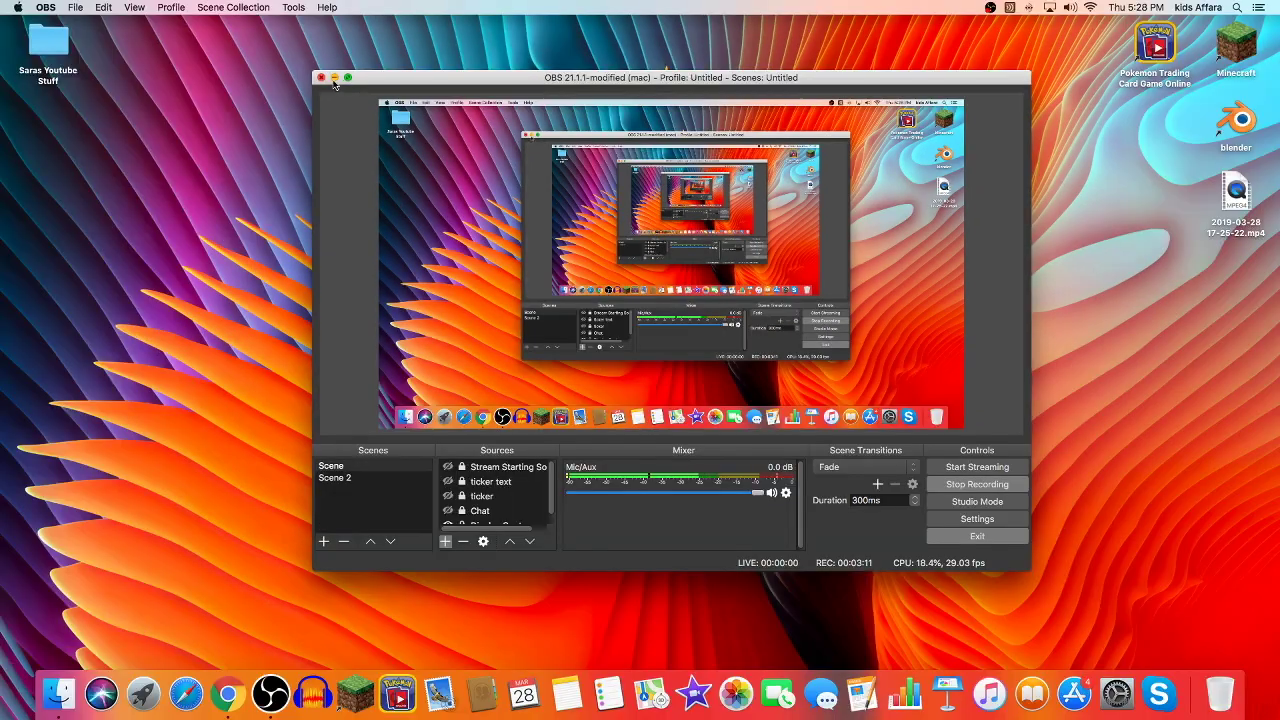
click(334, 78)
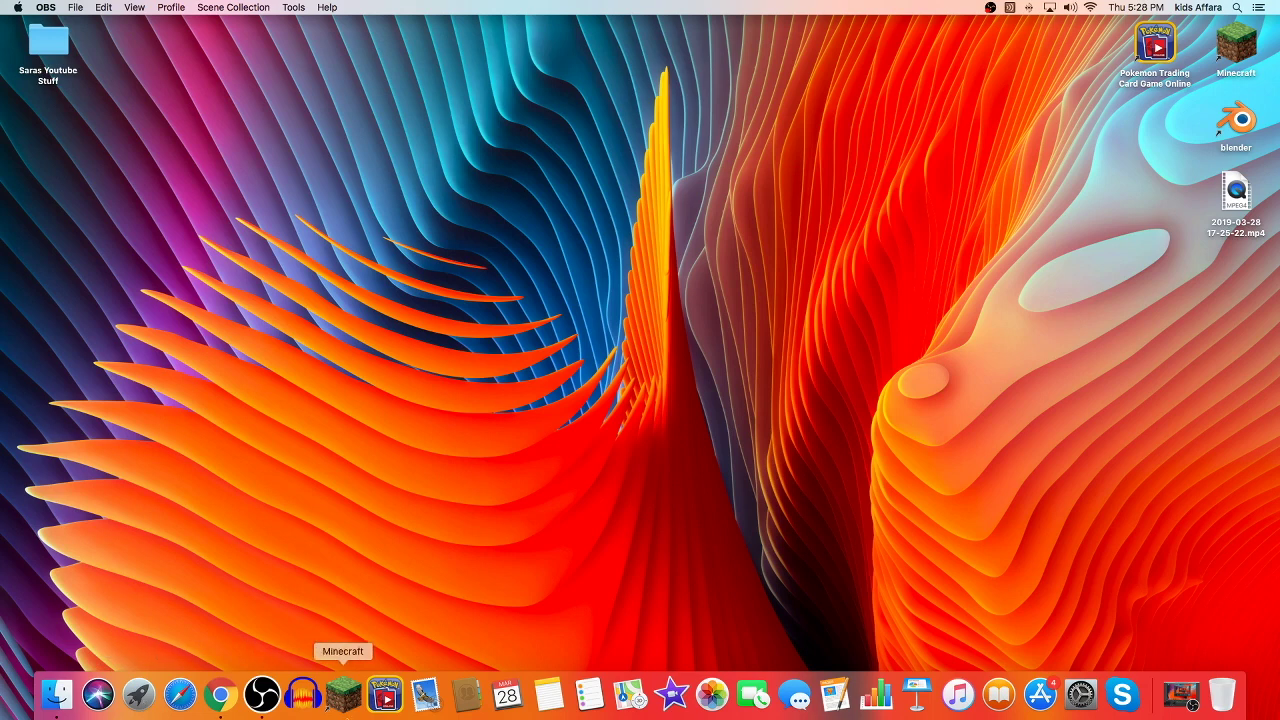
- Launch iMovie and create a new Movie project, My Movie 16
click(668, 690)
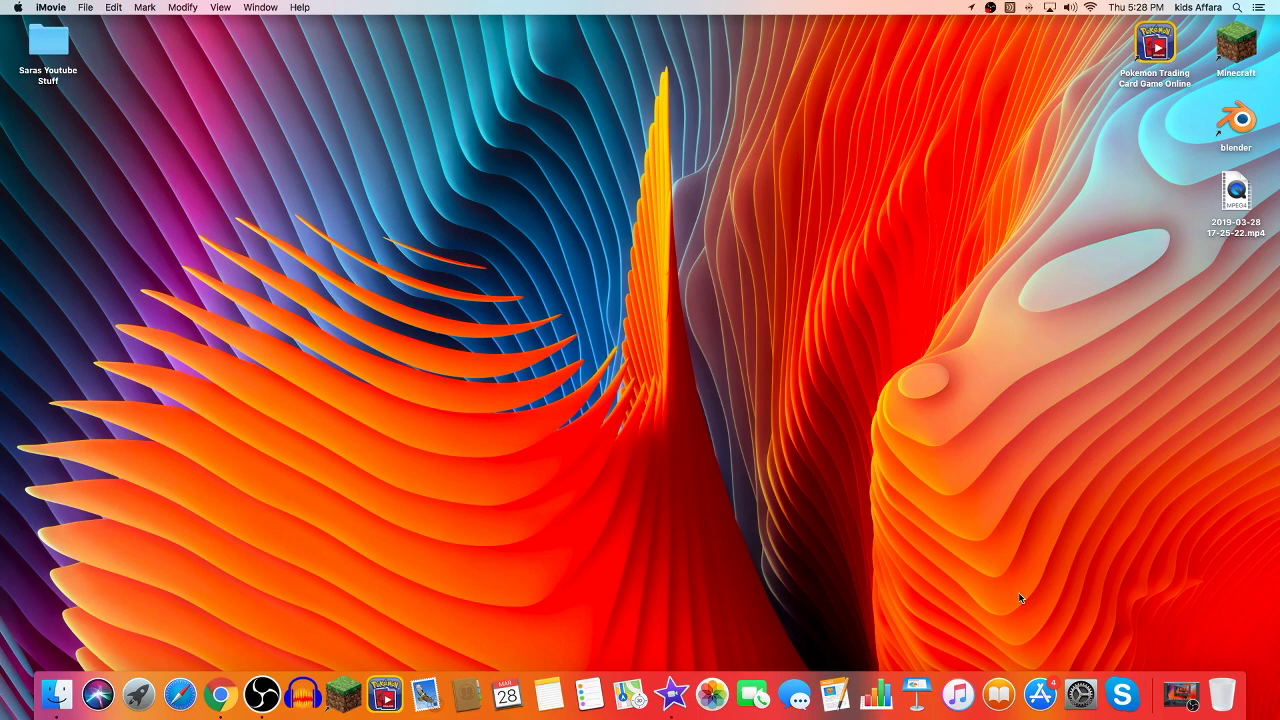
scroll(564, 478, down, 2)
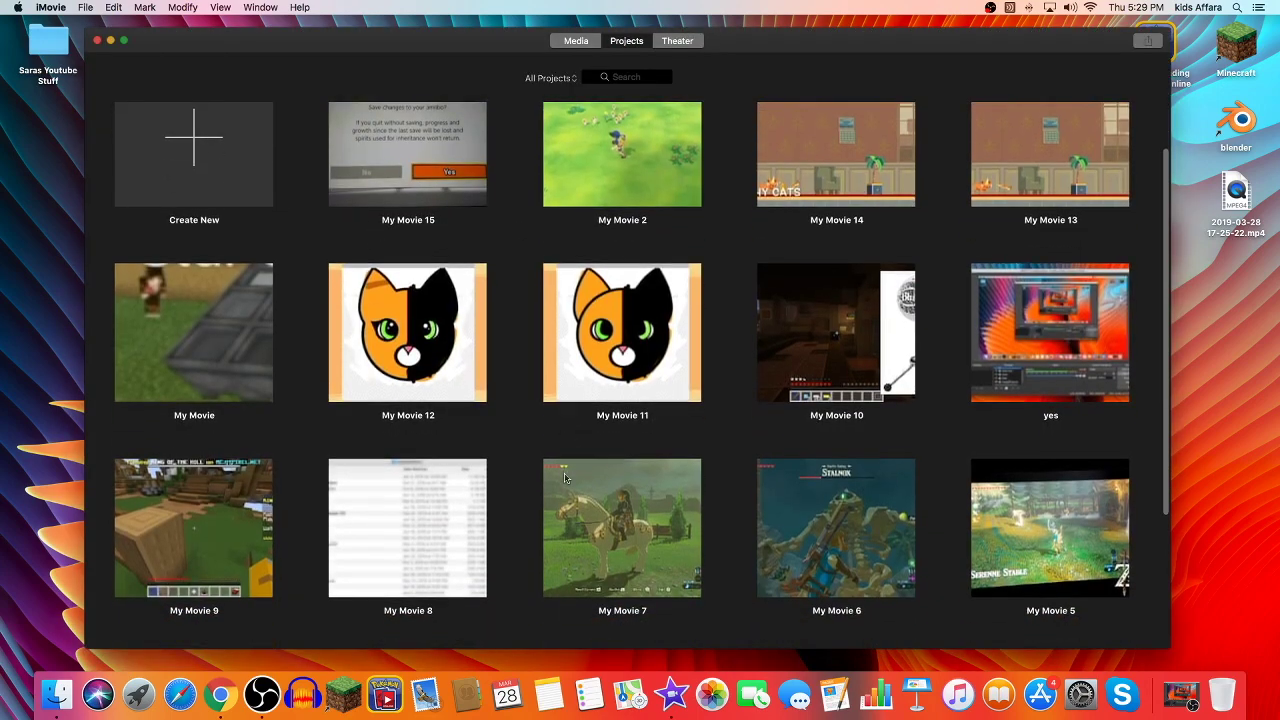
scroll(564, 478, down, 5)
scroll(572, 512, up, 6)
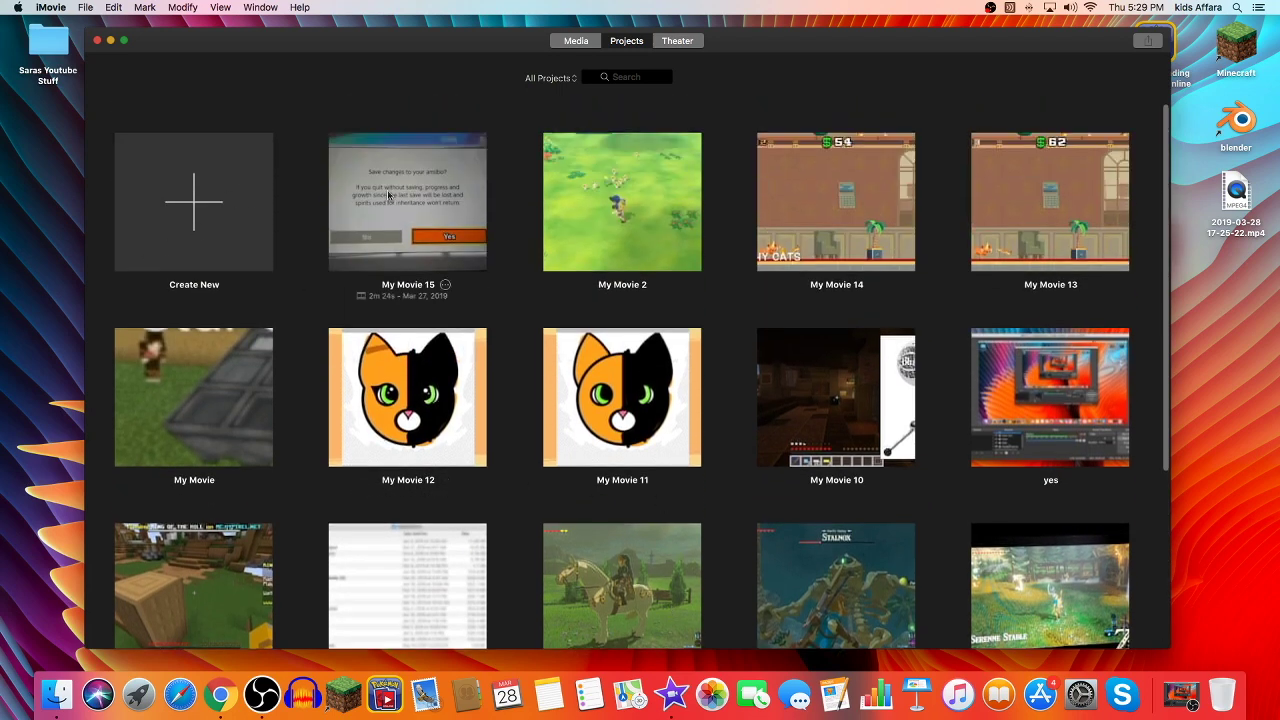
click(268, 208)
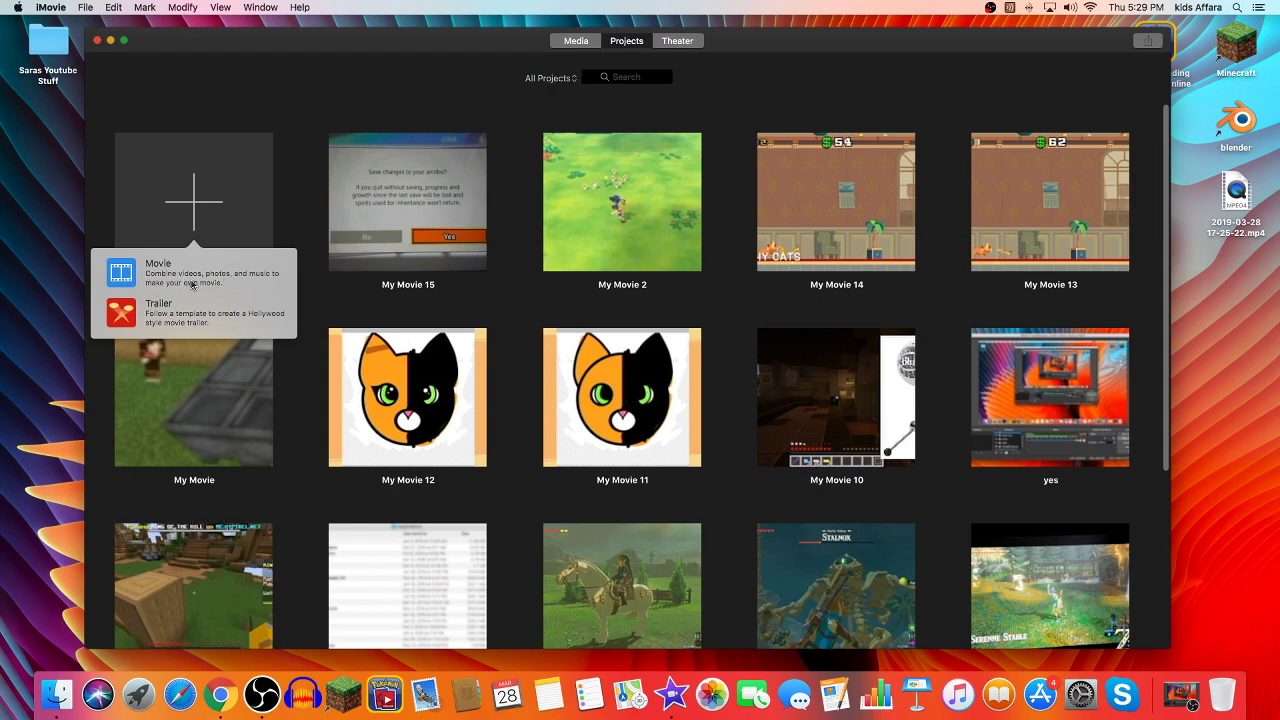
click(193, 284)
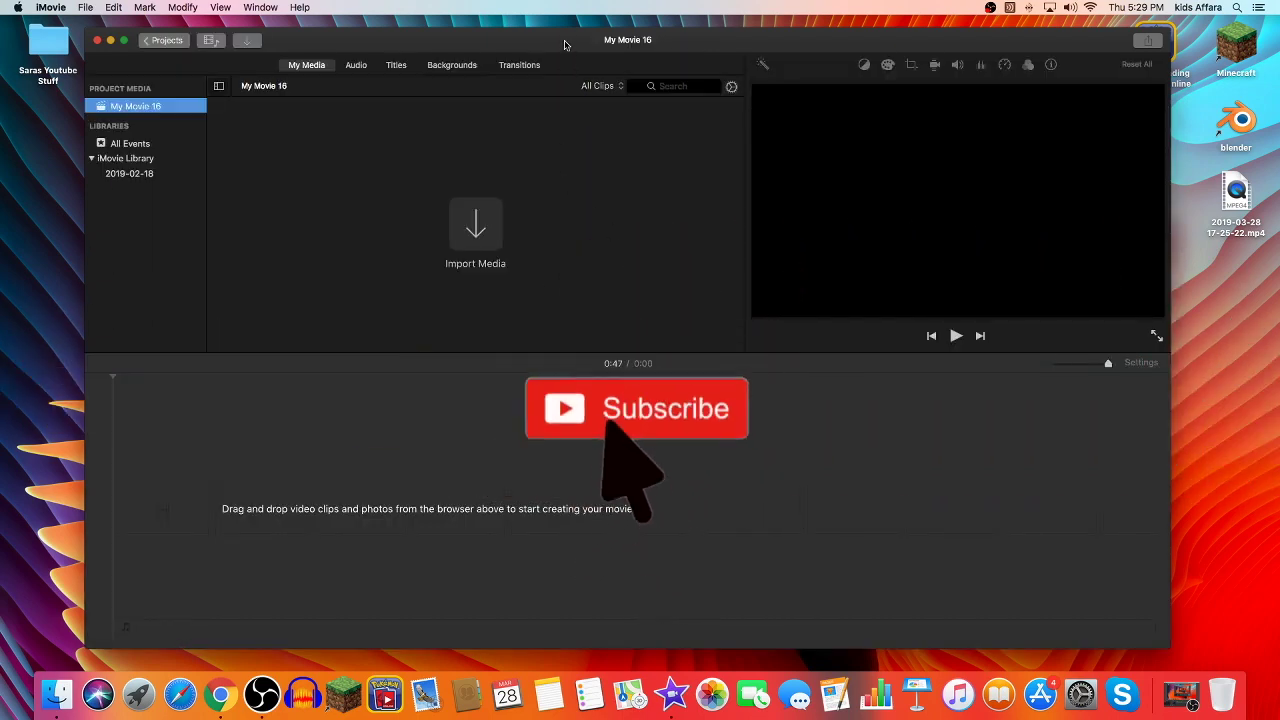
- Nudge the iMovie window down and bring up Import Media for My Movie 16's empty timeline
mouse_move(563, 44)
mouse_down()
mouse_move(563, 389)
mouse_move(566, 40)
mouse_move(560, 54)
mouse_up()
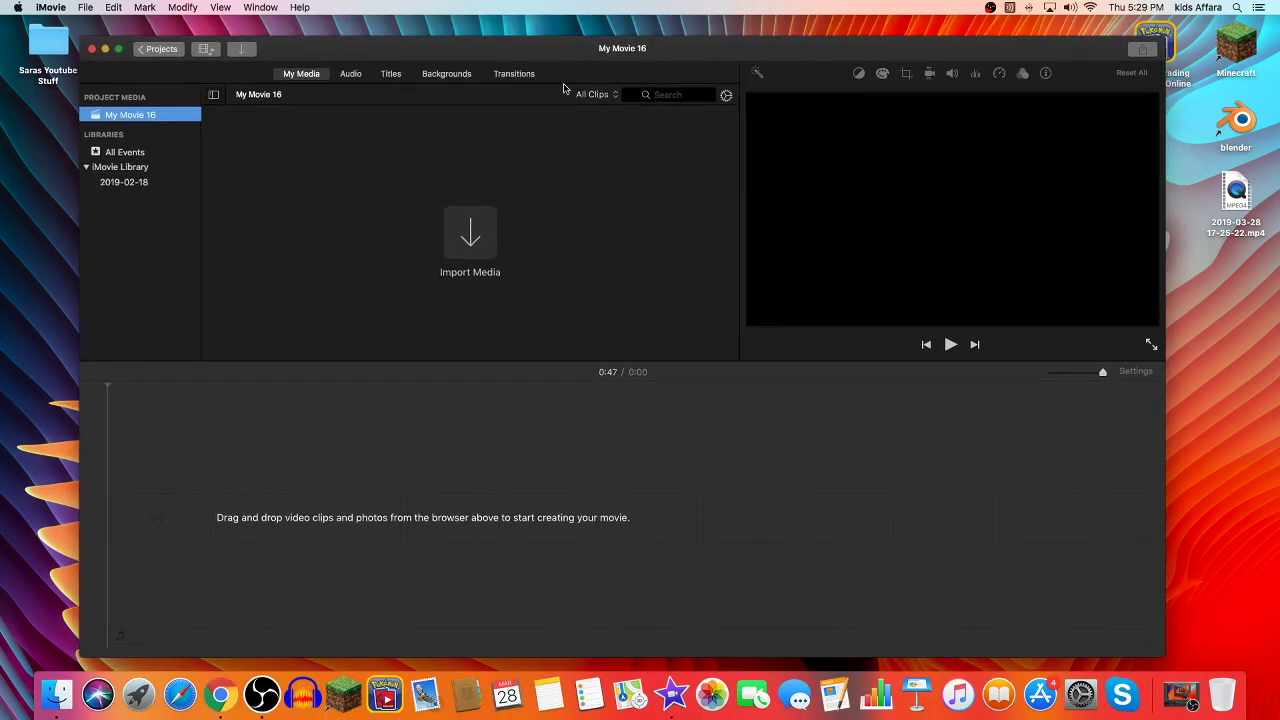
click(474, 443)
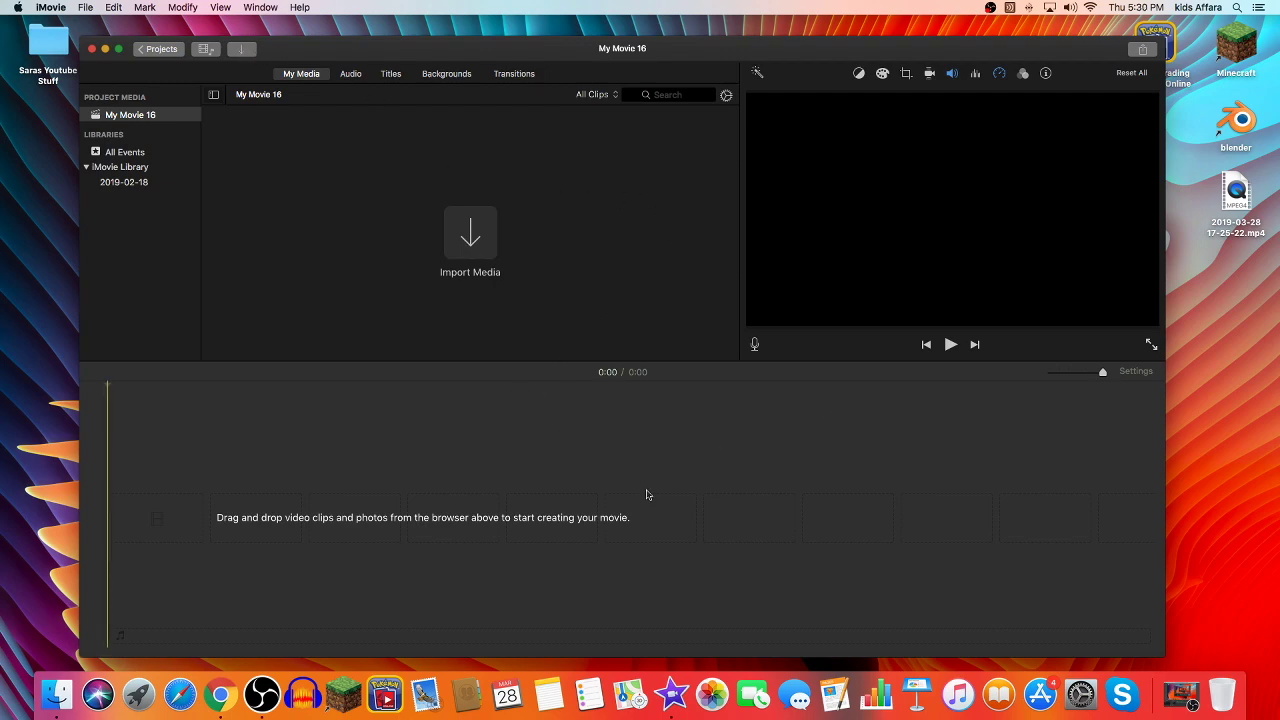
click(478, 216)
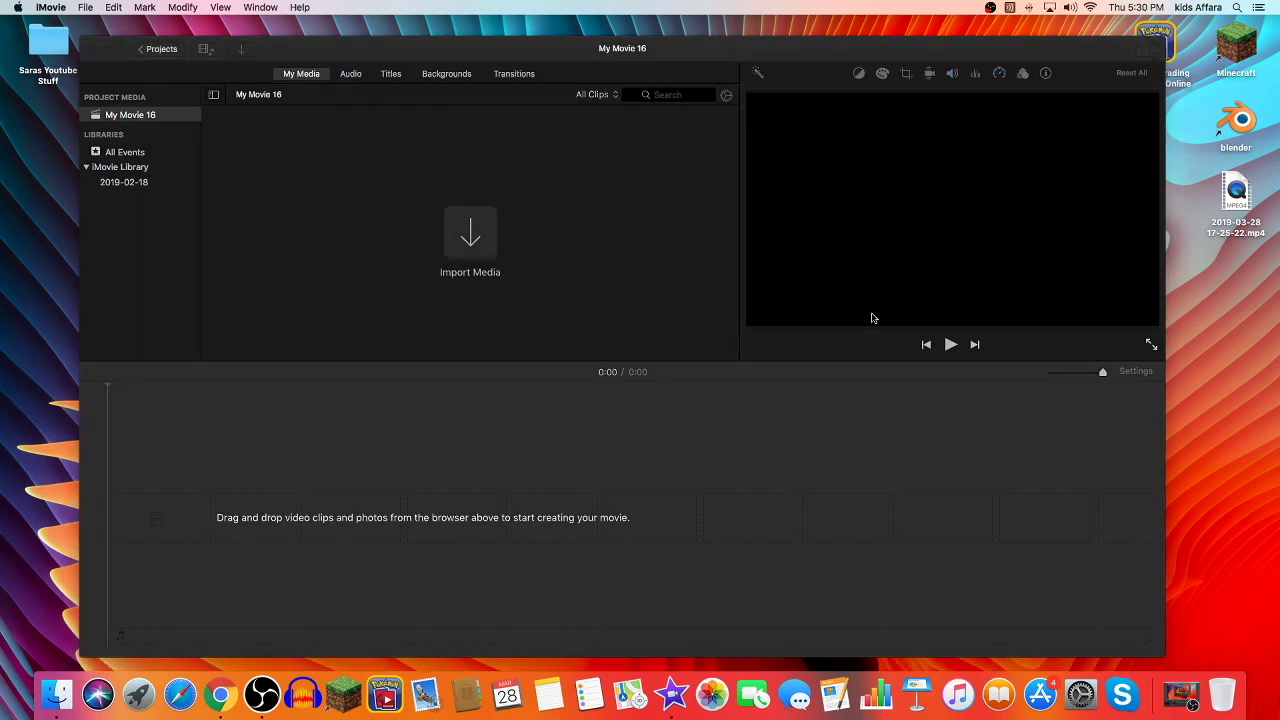
- Import the clips from Star Catz Intro.mp4 through Video Outro.mp4
scroll(612, 513, down, 2)
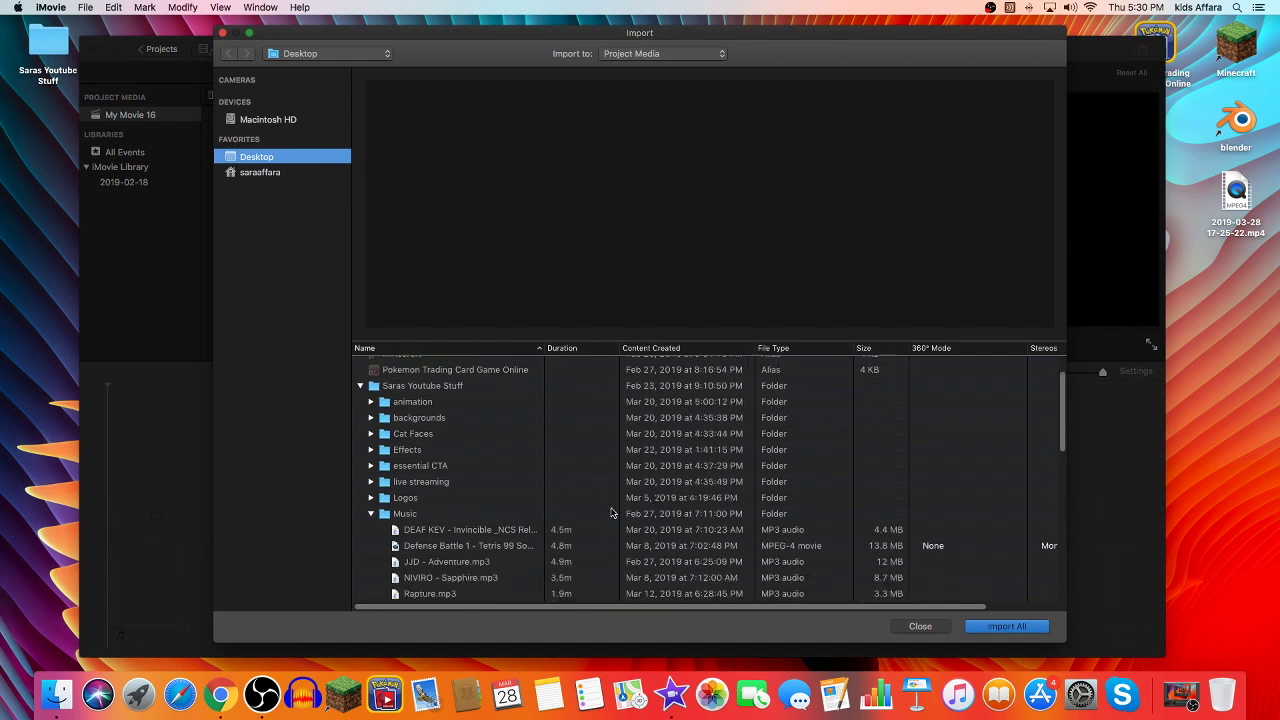
scroll(612, 513, down, 3)
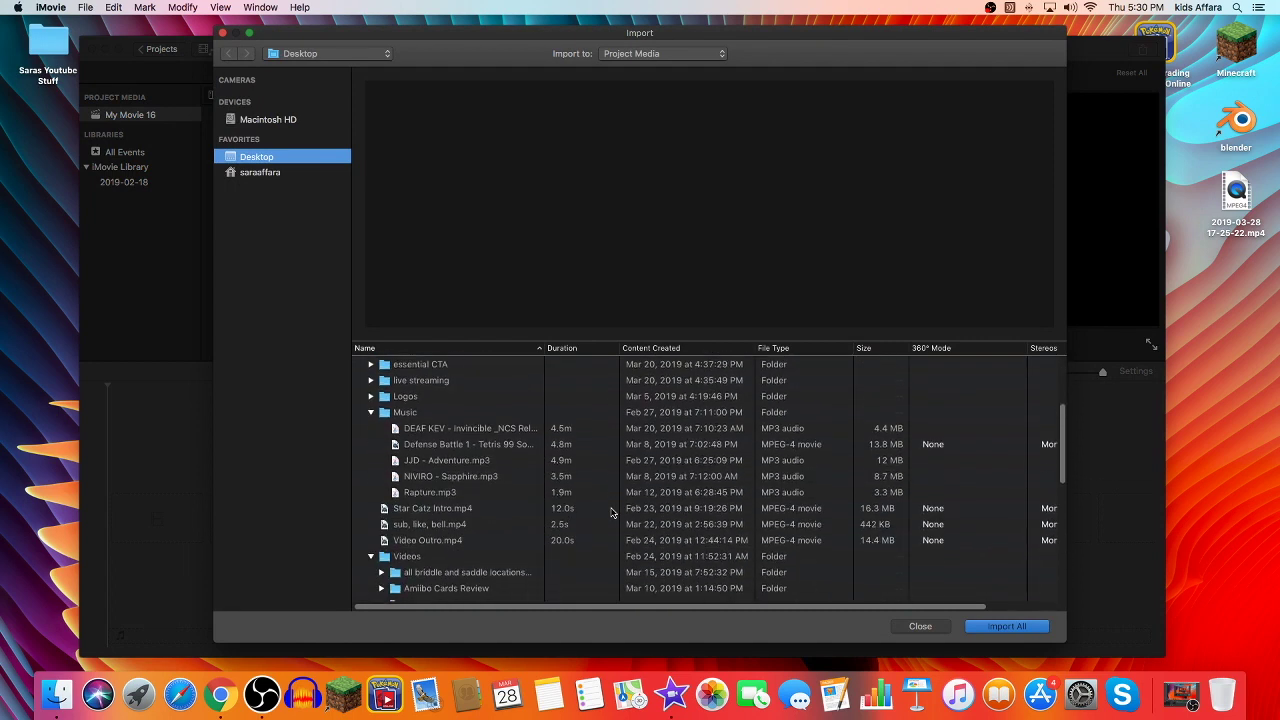
click(371, 412)
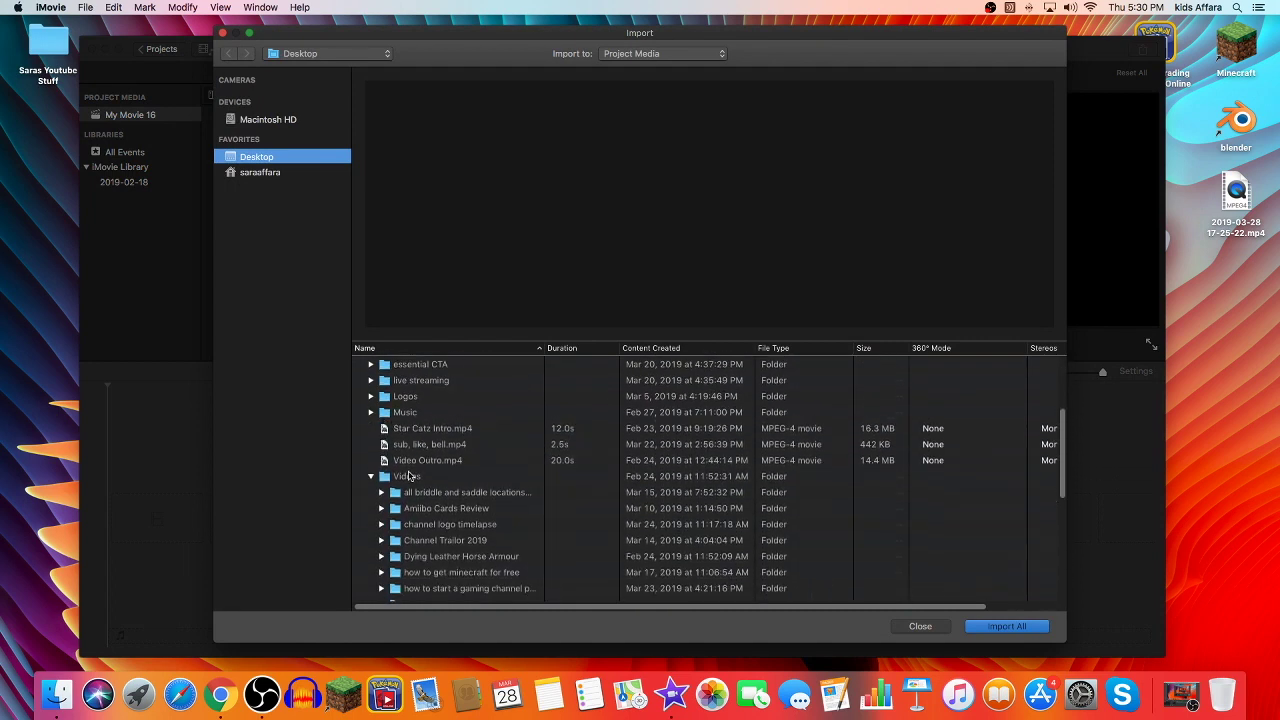
click(403, 430)
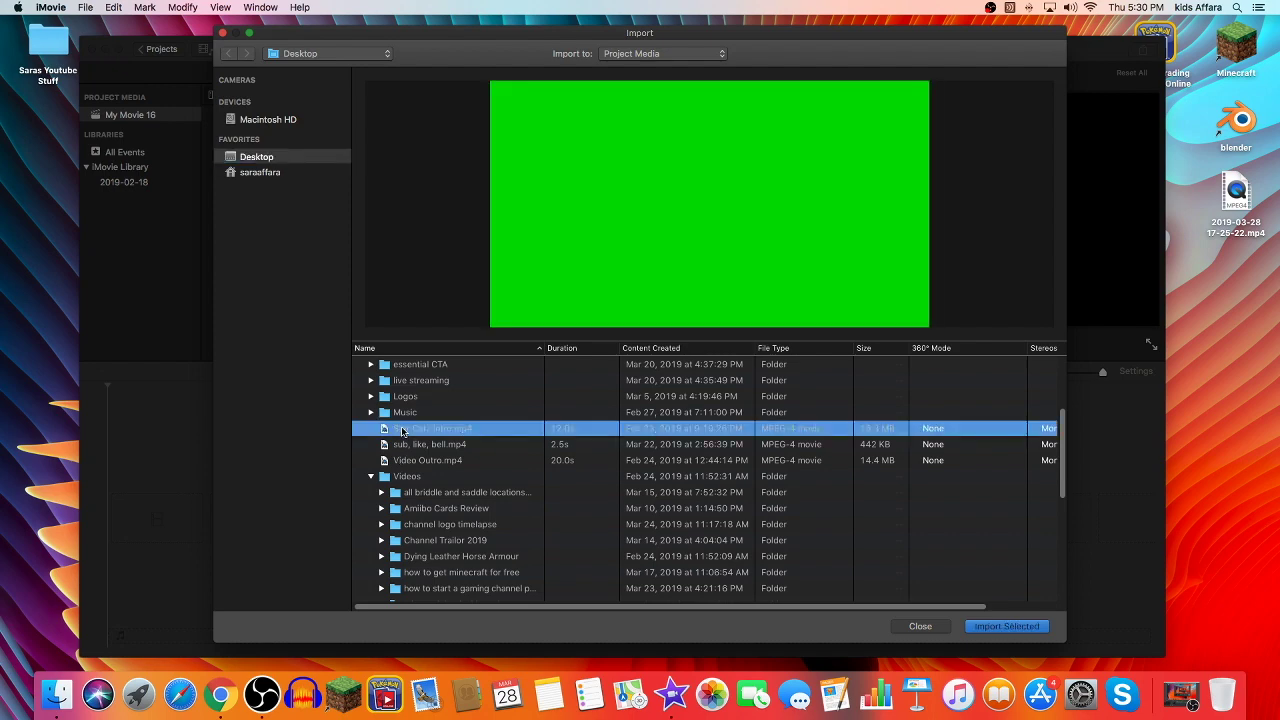
shift+click(393, 461)
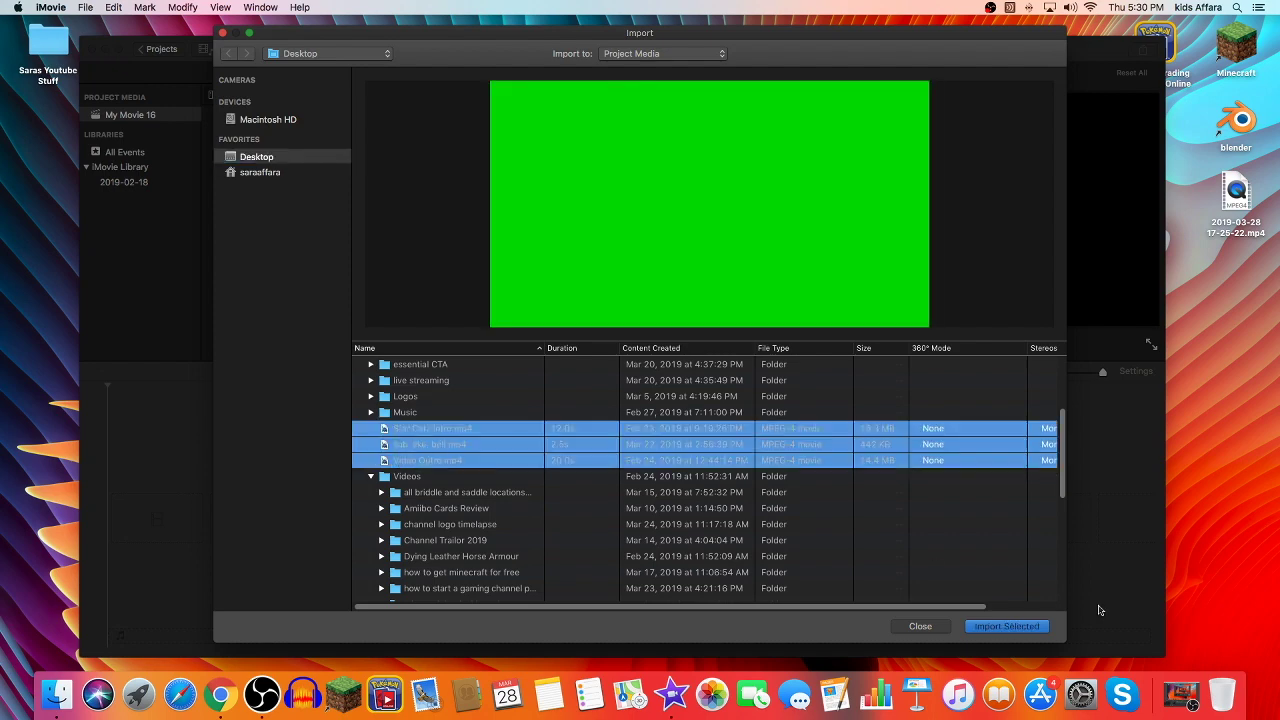
click(1010, 626)
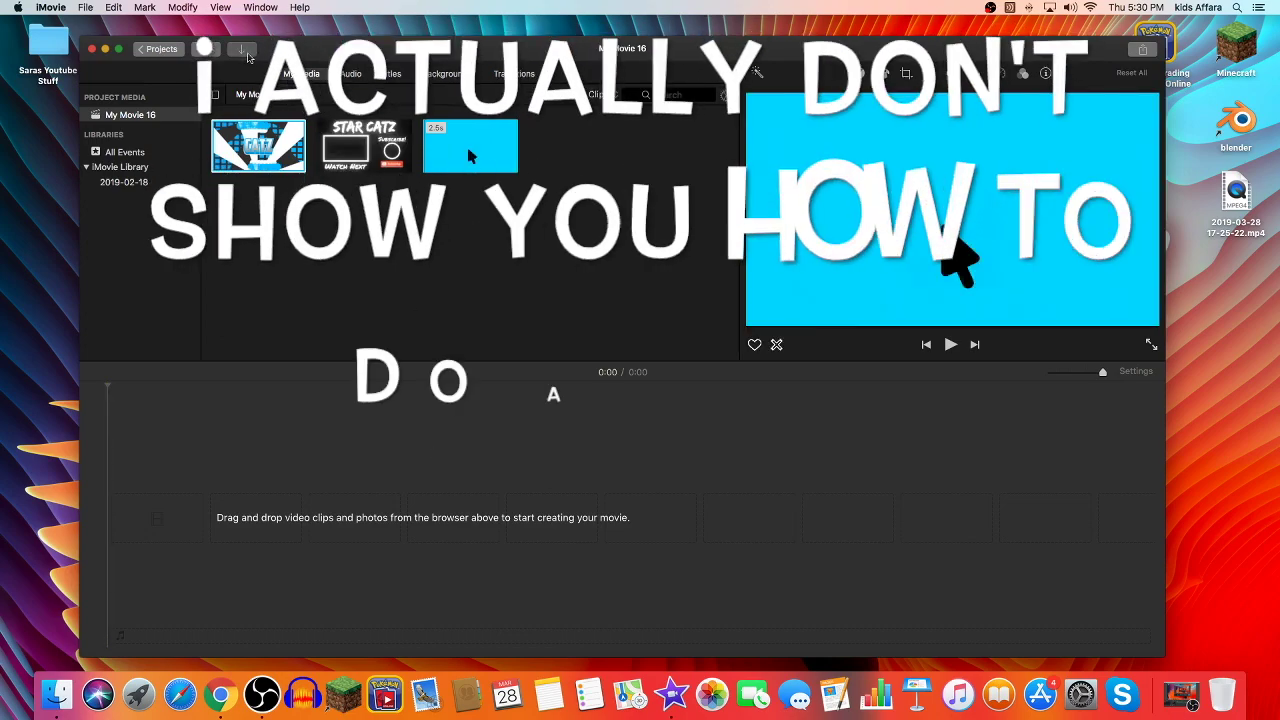
- Import the Minecraft gameplay video from the minecraft hypixel lets plays folder
key(super+i)
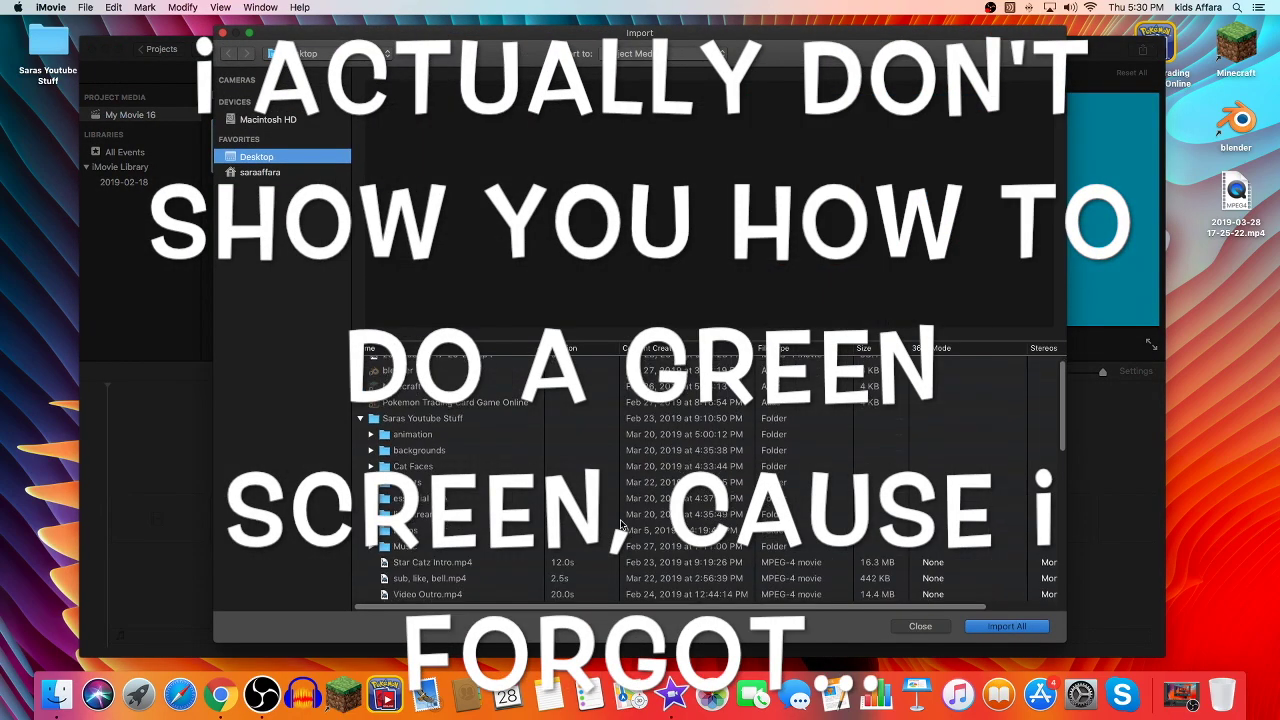
scroll(381, 486, up, 1)
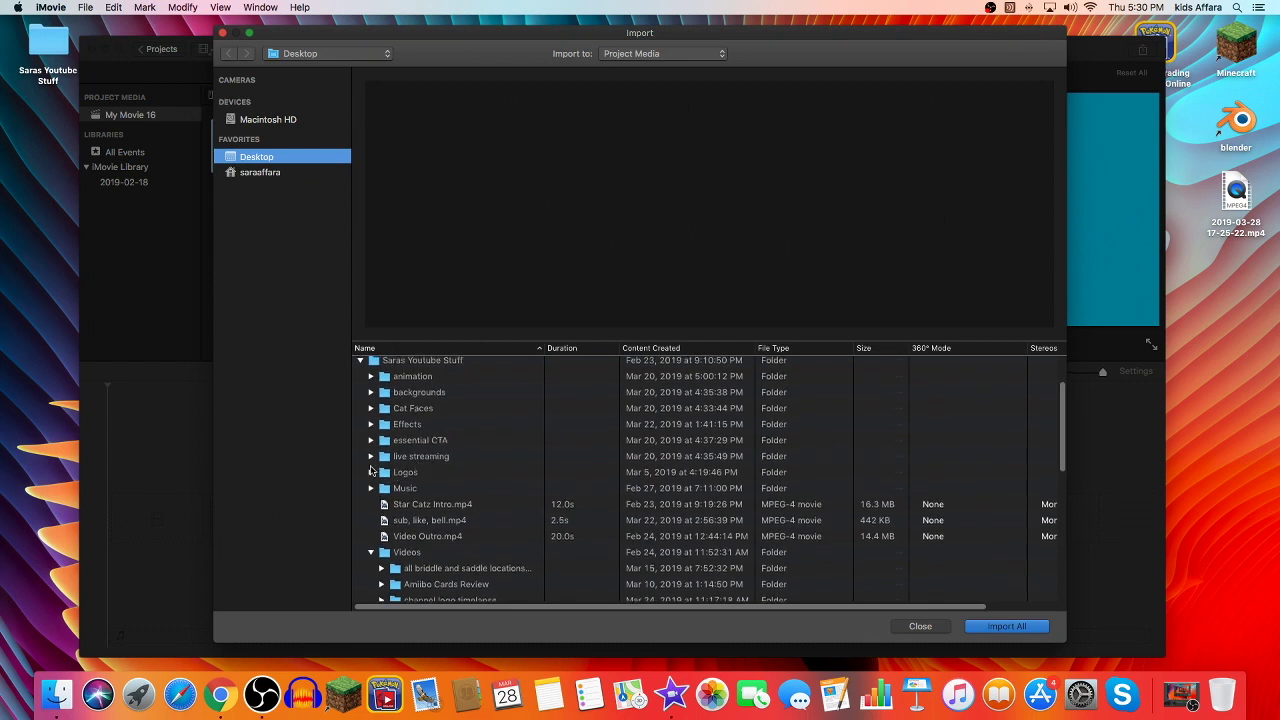
scroll(390, 430, down, 3)
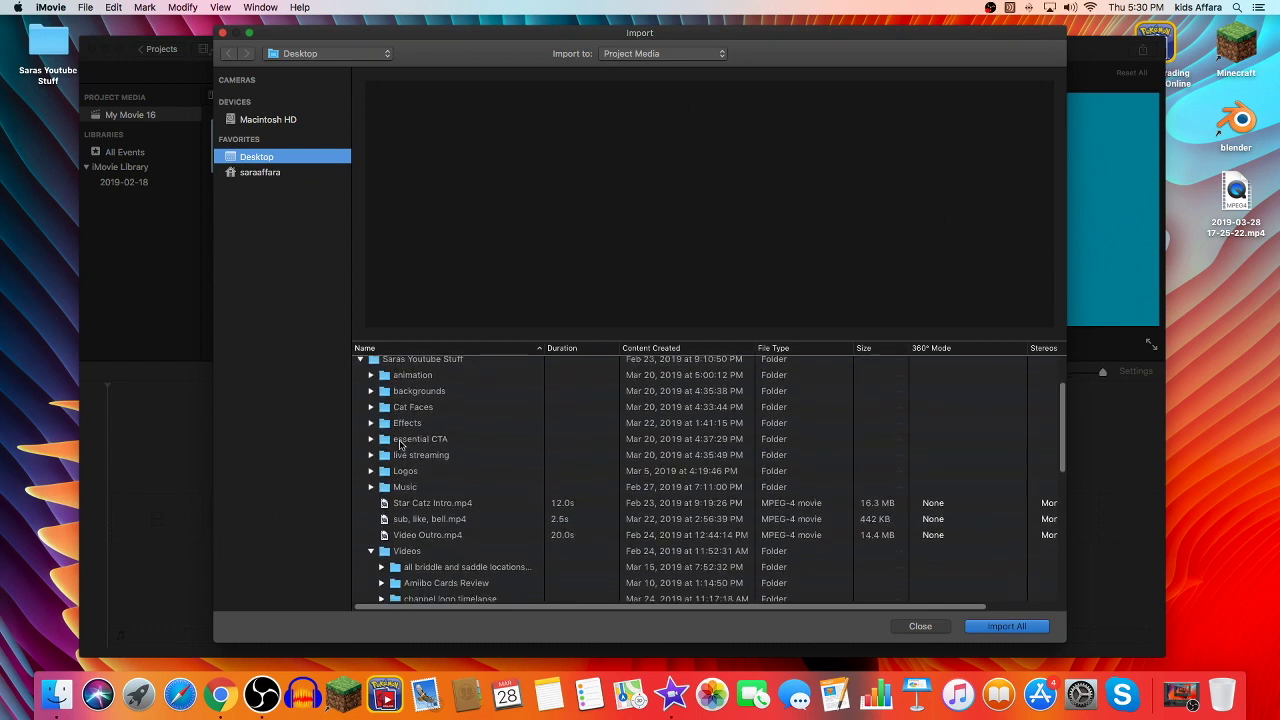
scroll(405, 465, down, 5)
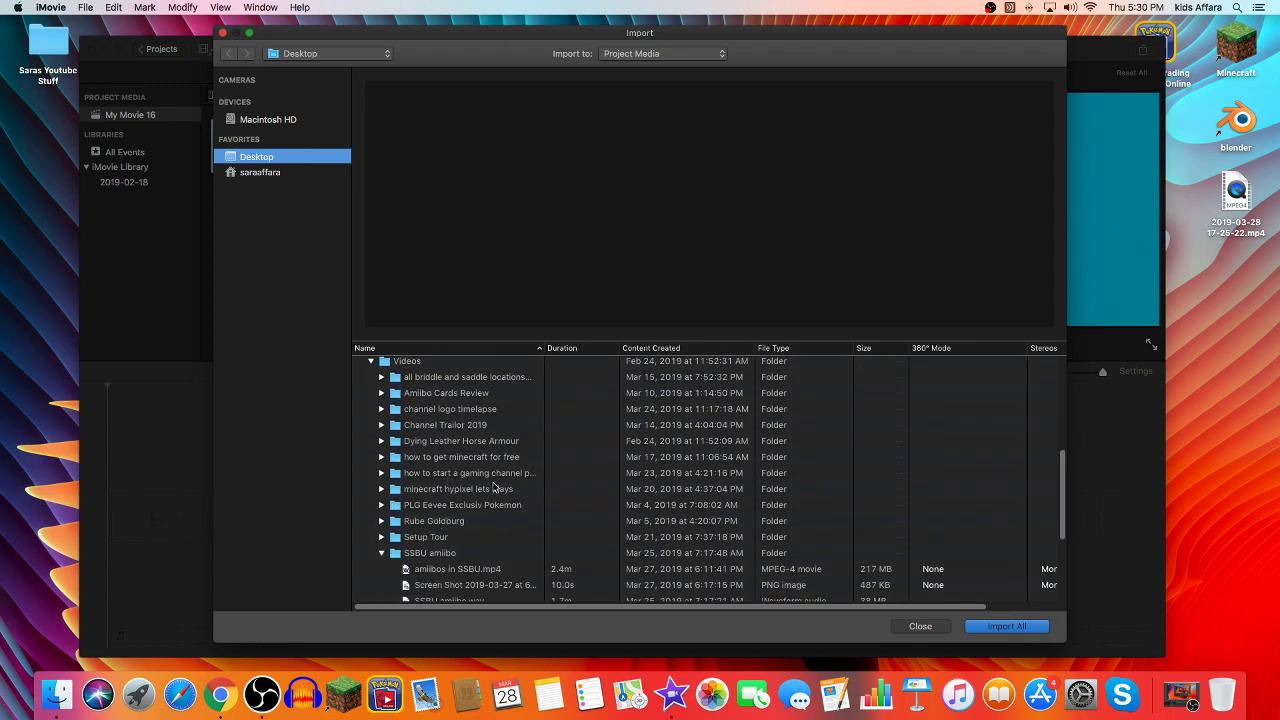
click(388, 494)
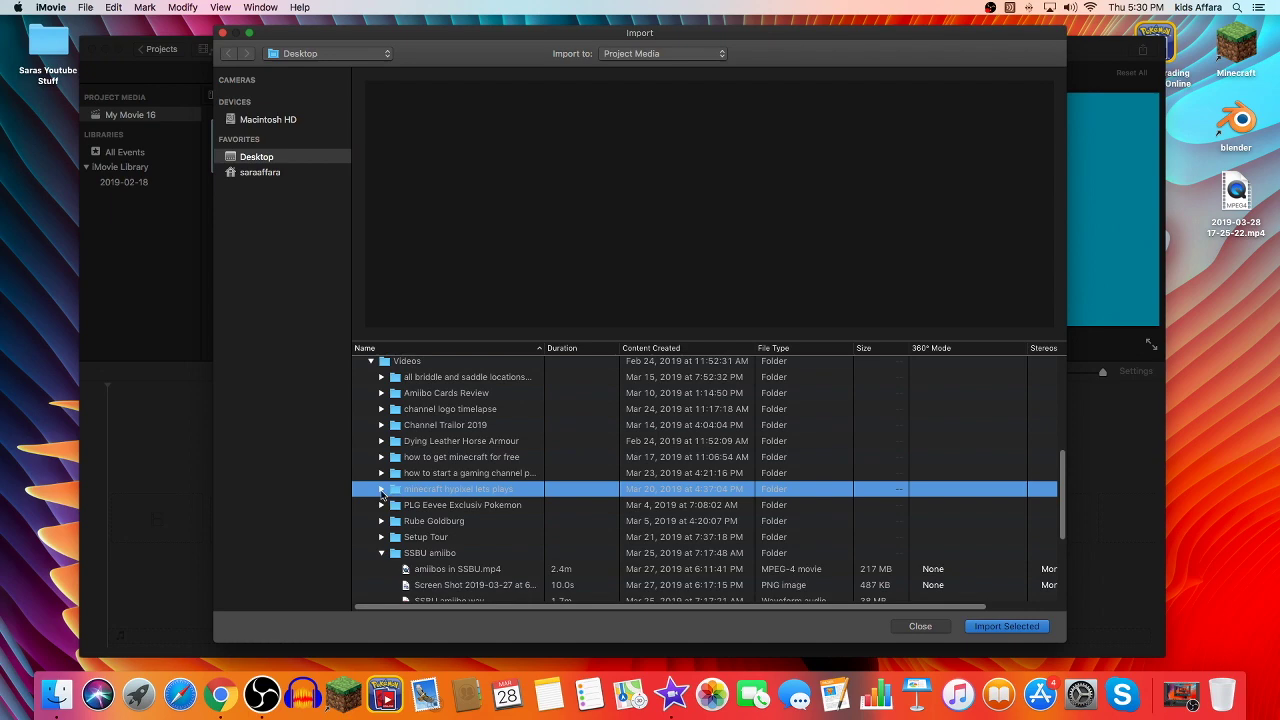
click(381, 489)
click(421, 508)
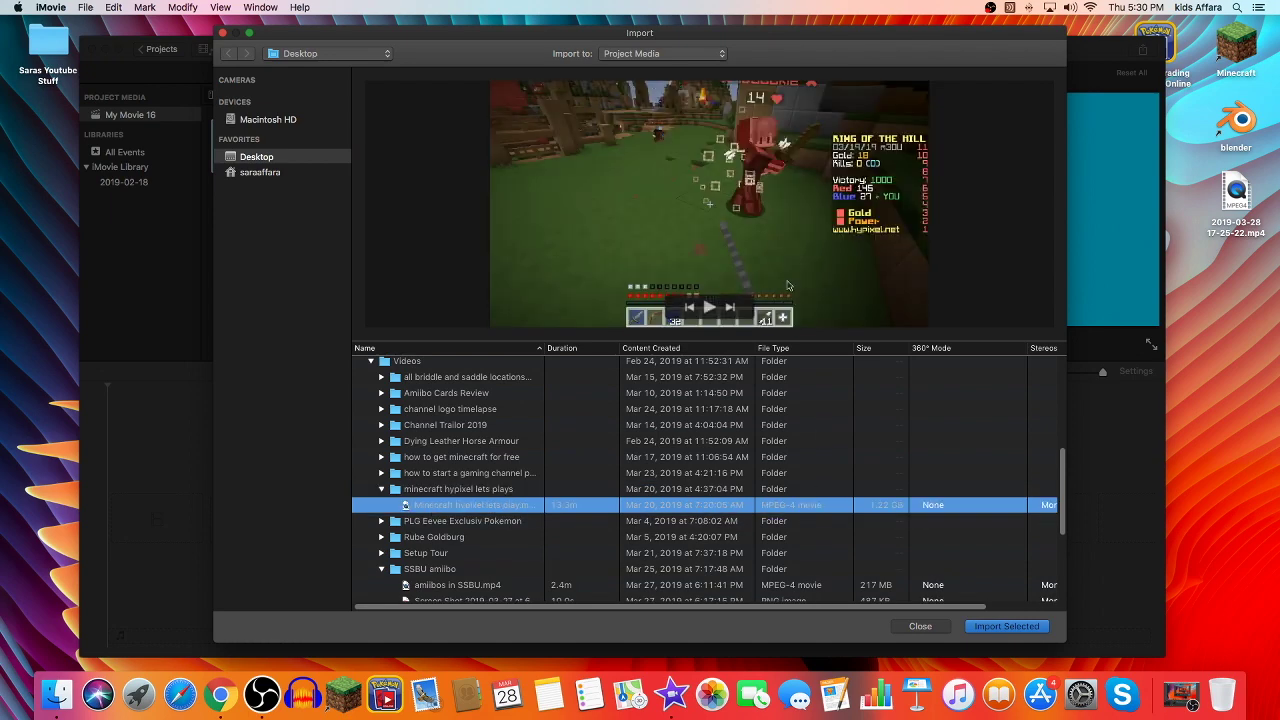
click(1007, 627)
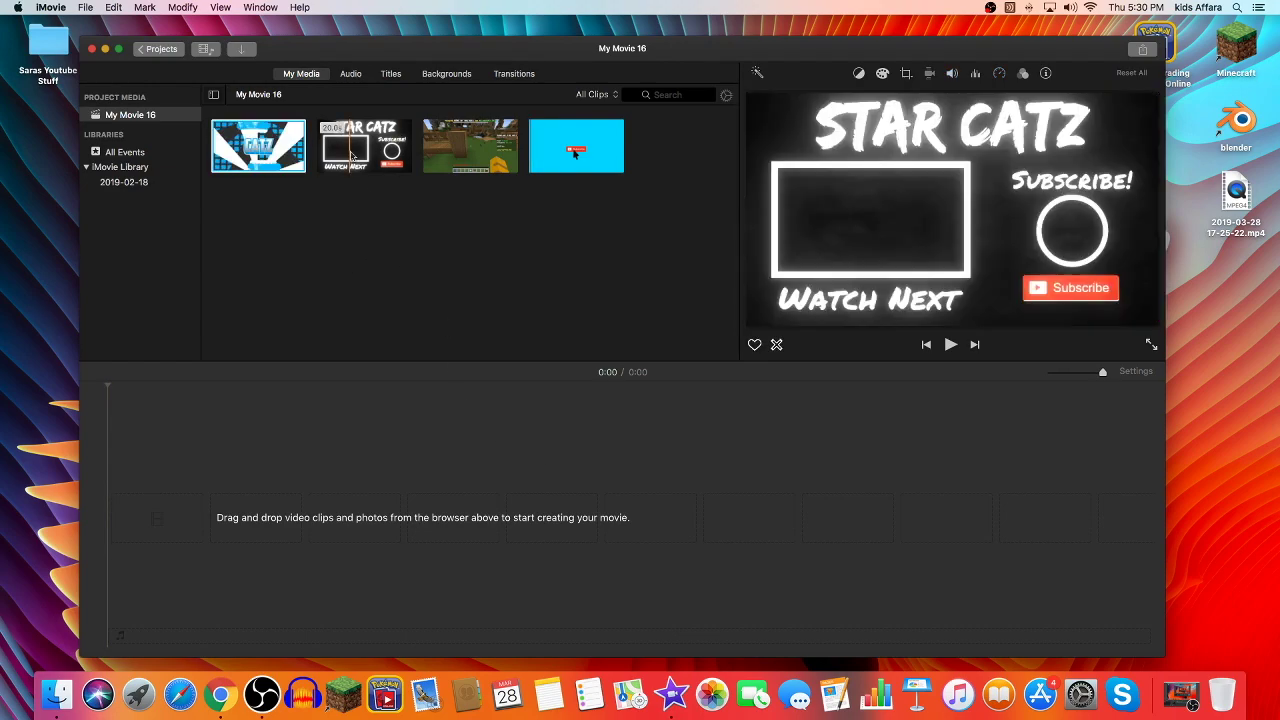
- Drag the 13.3-minute Minecraft clip into the timeline and zoom in to see its frames
click(488, 152)
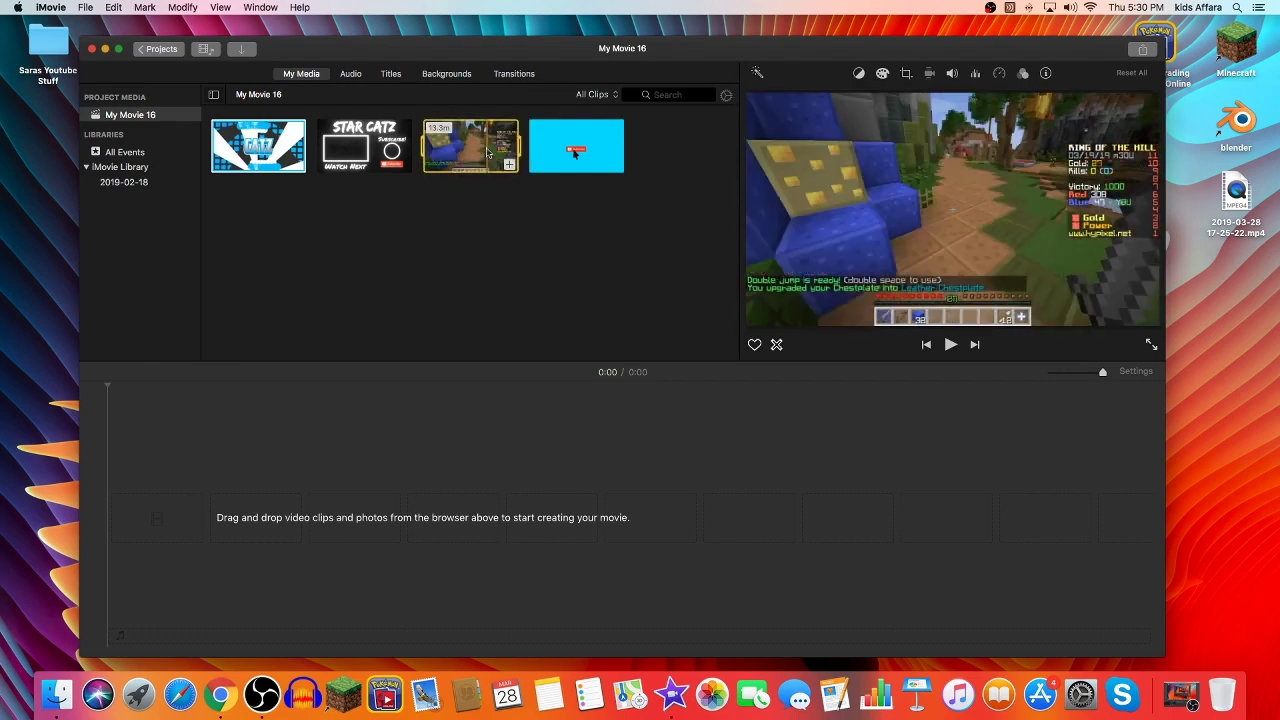
drag(488, 152, 343, 460)
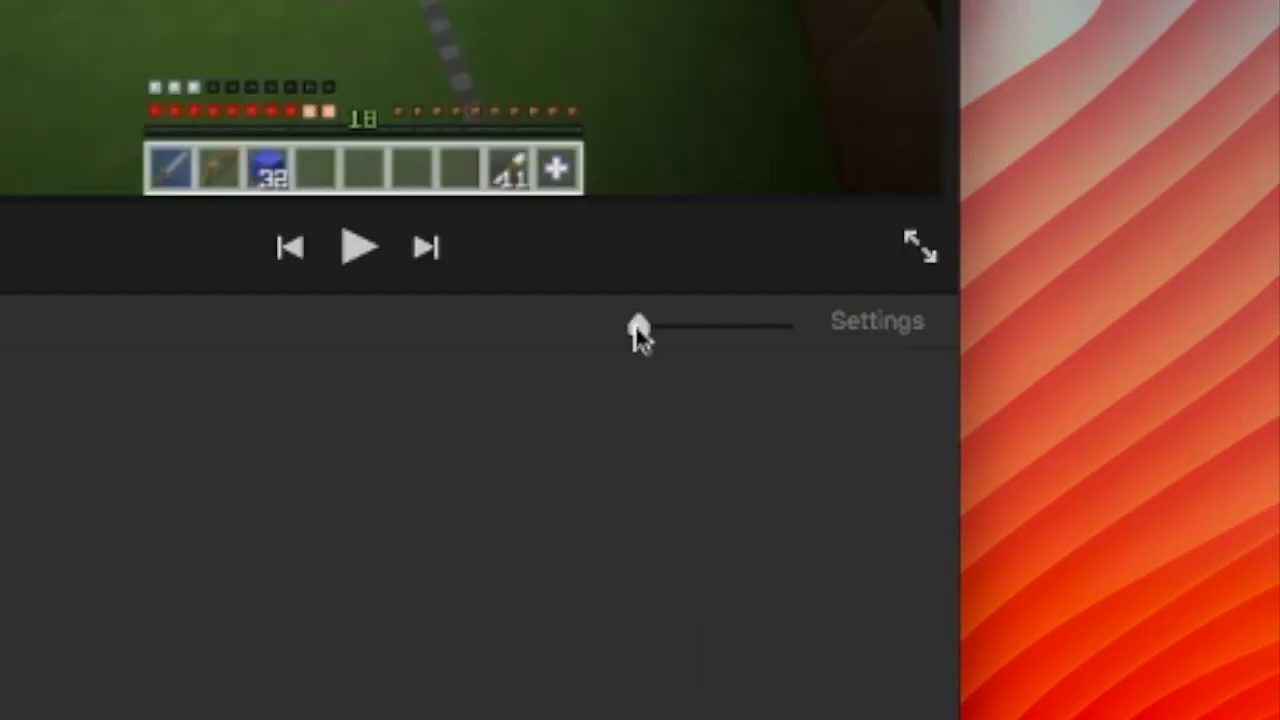
drag(634, 326, 732, 320)
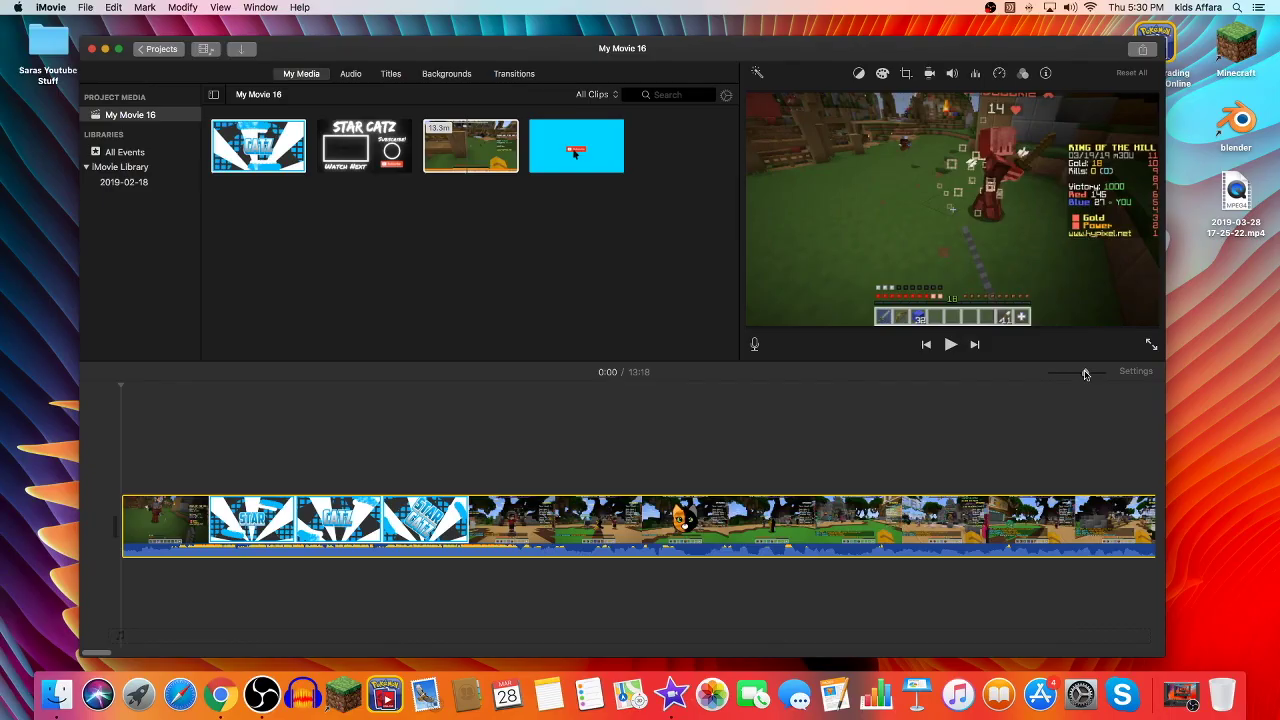
click(272, 545)
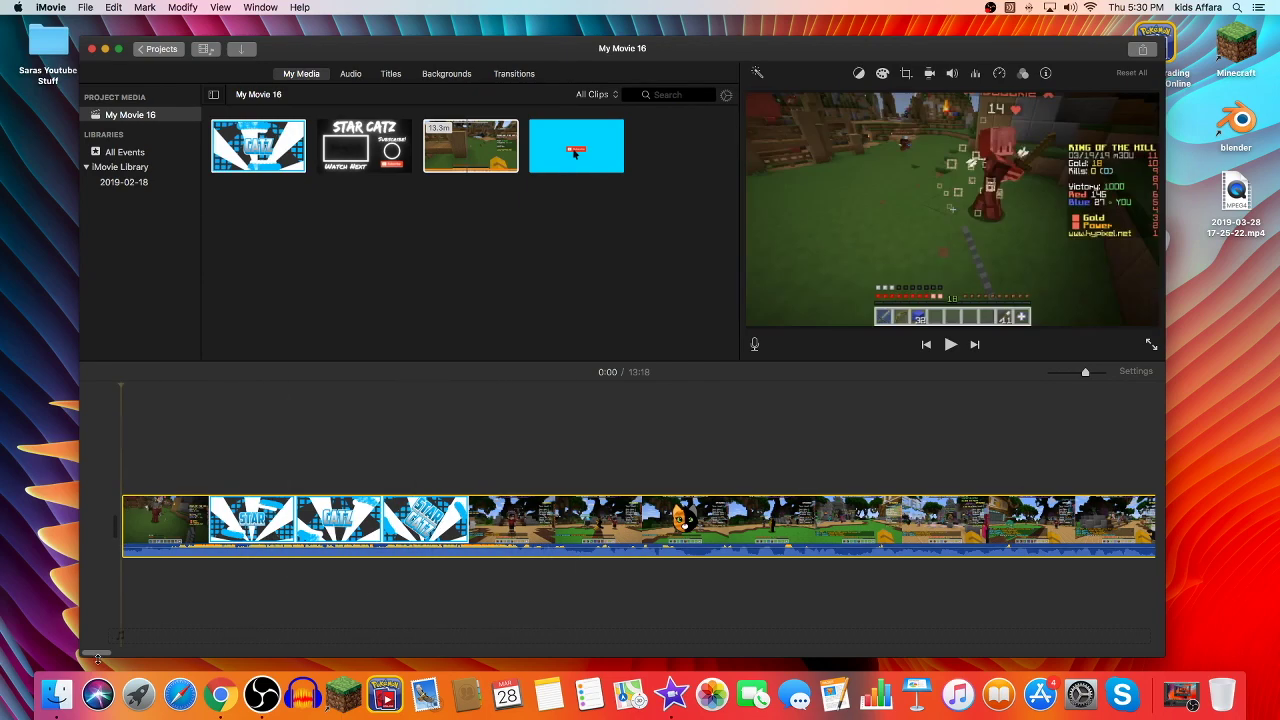
- Split the clip around the STAR CATZ intro and delete that piece
drag(97, 653, 971, 623)
drag(1106, 642, 75, 645)
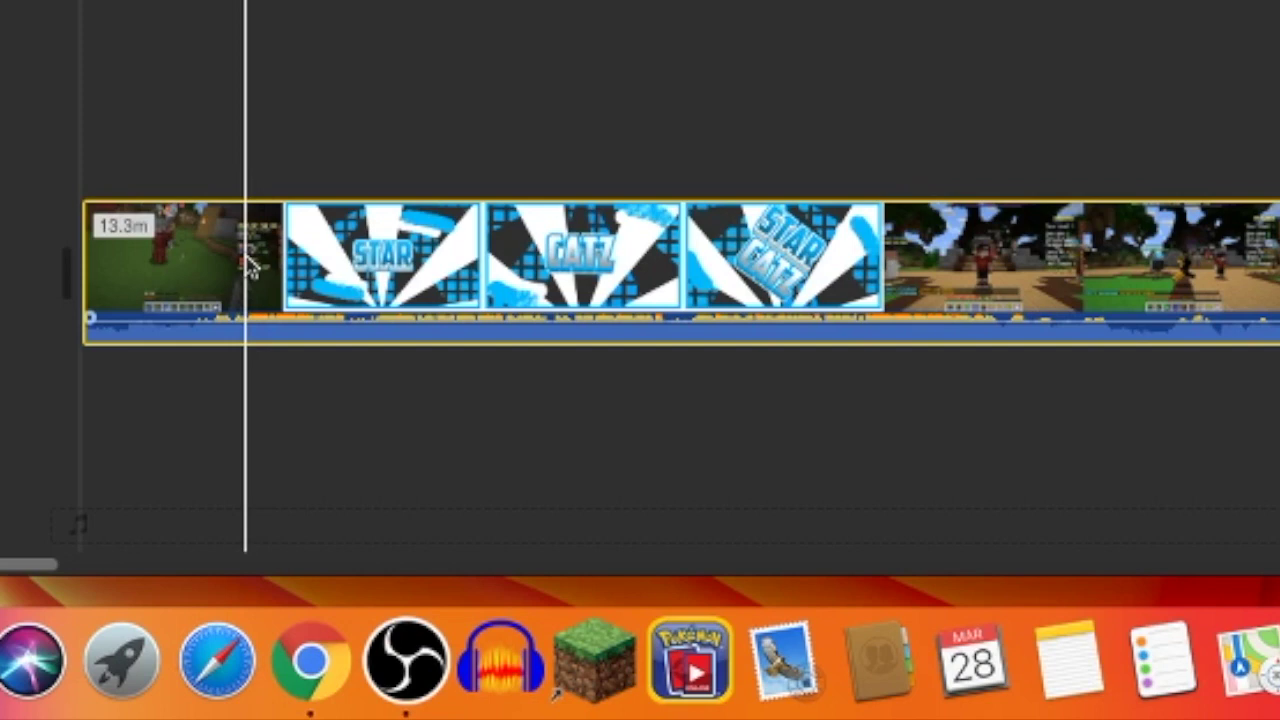
right_click(250, 266)
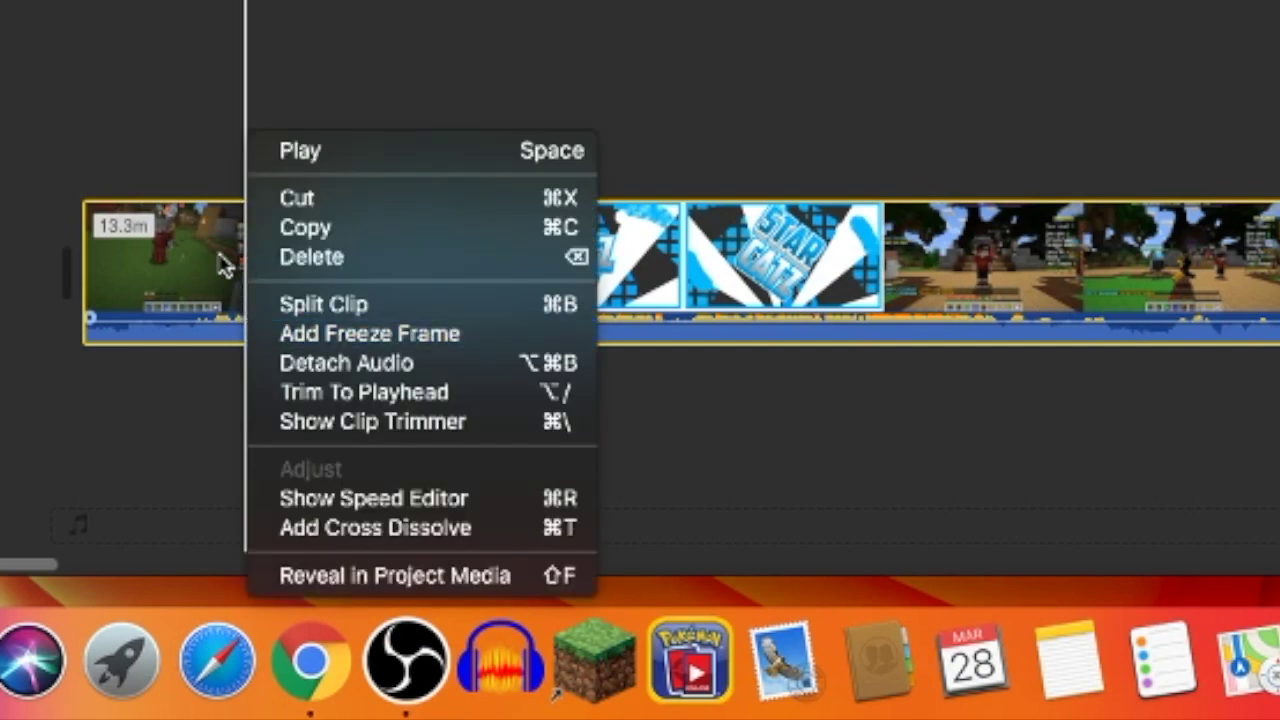
click(272, 304)
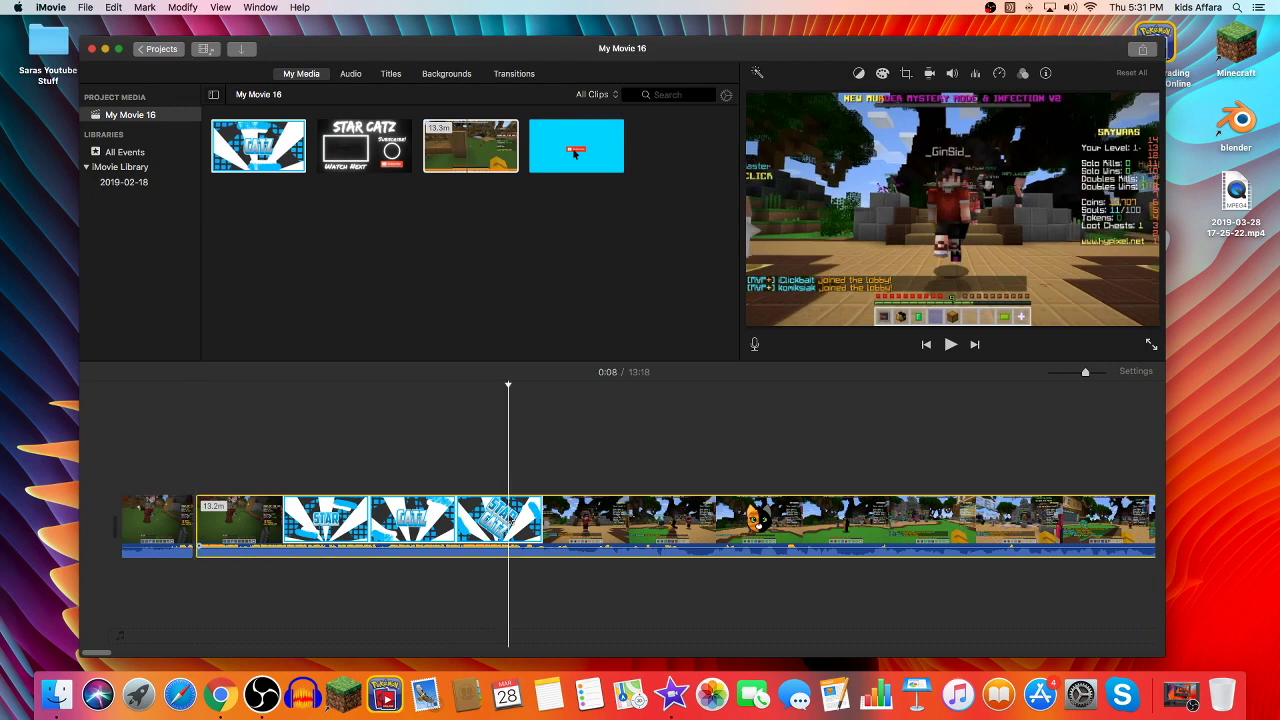
right_click(509, 519)
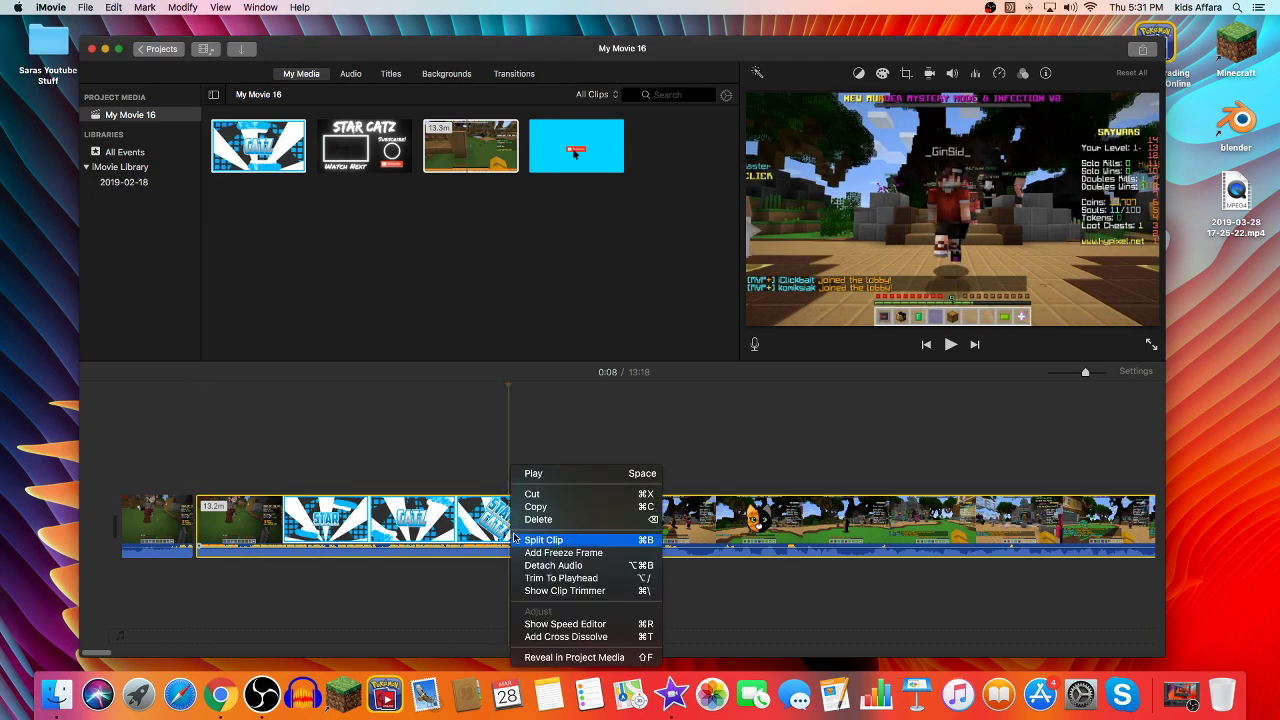
click(543, 540)
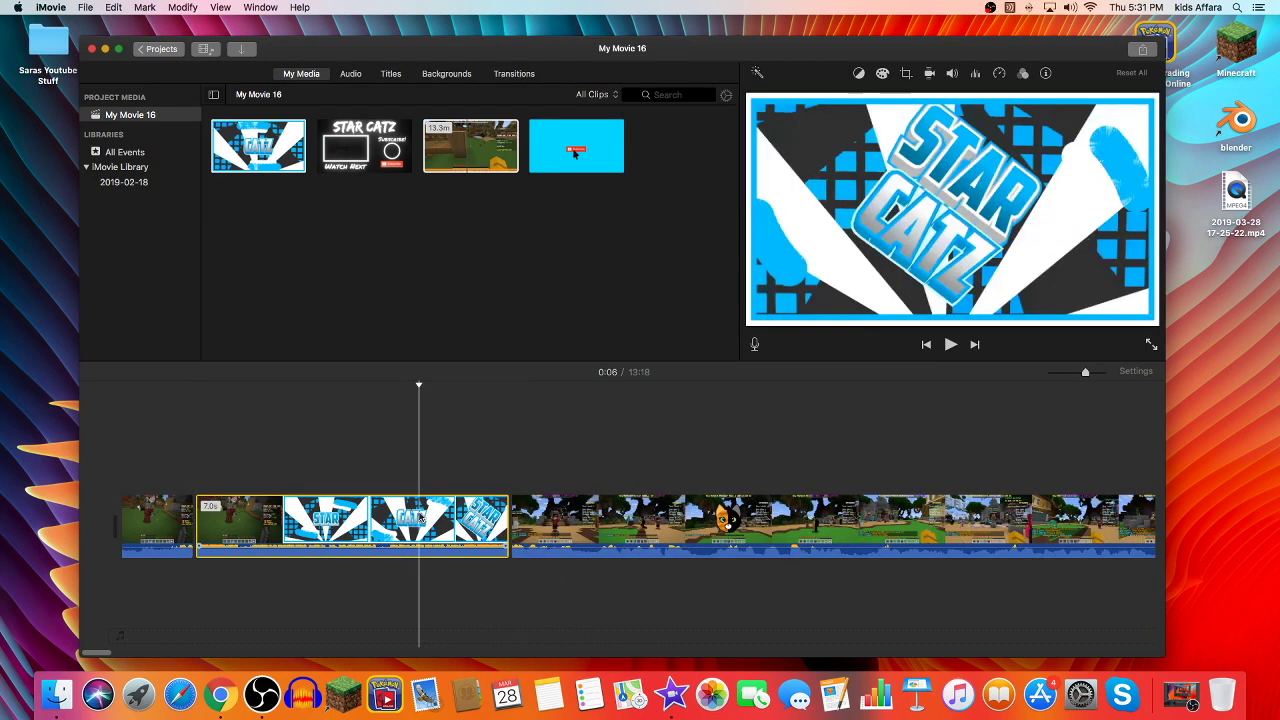
key(Delete)
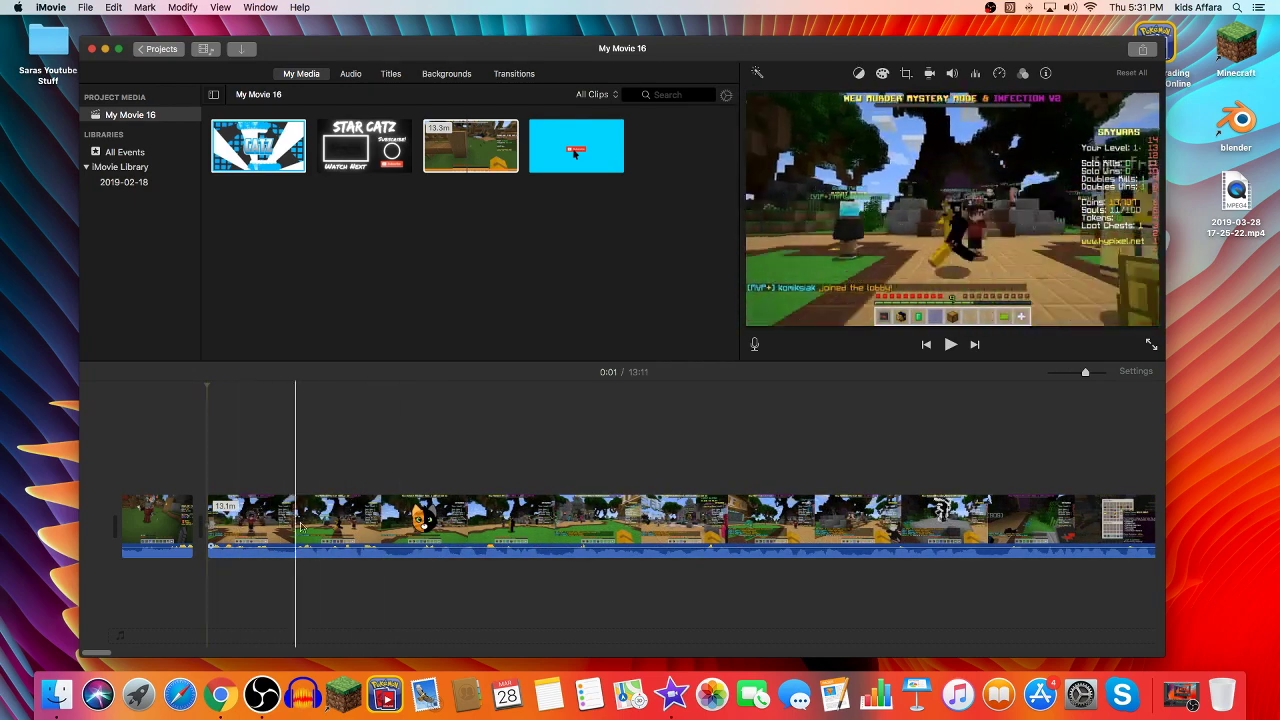
- Split the gameplay a few seconds in and trim away its start, bringing the movie to 13:08
click(343, 525)
right_click(343, 525)
click(352, 537)
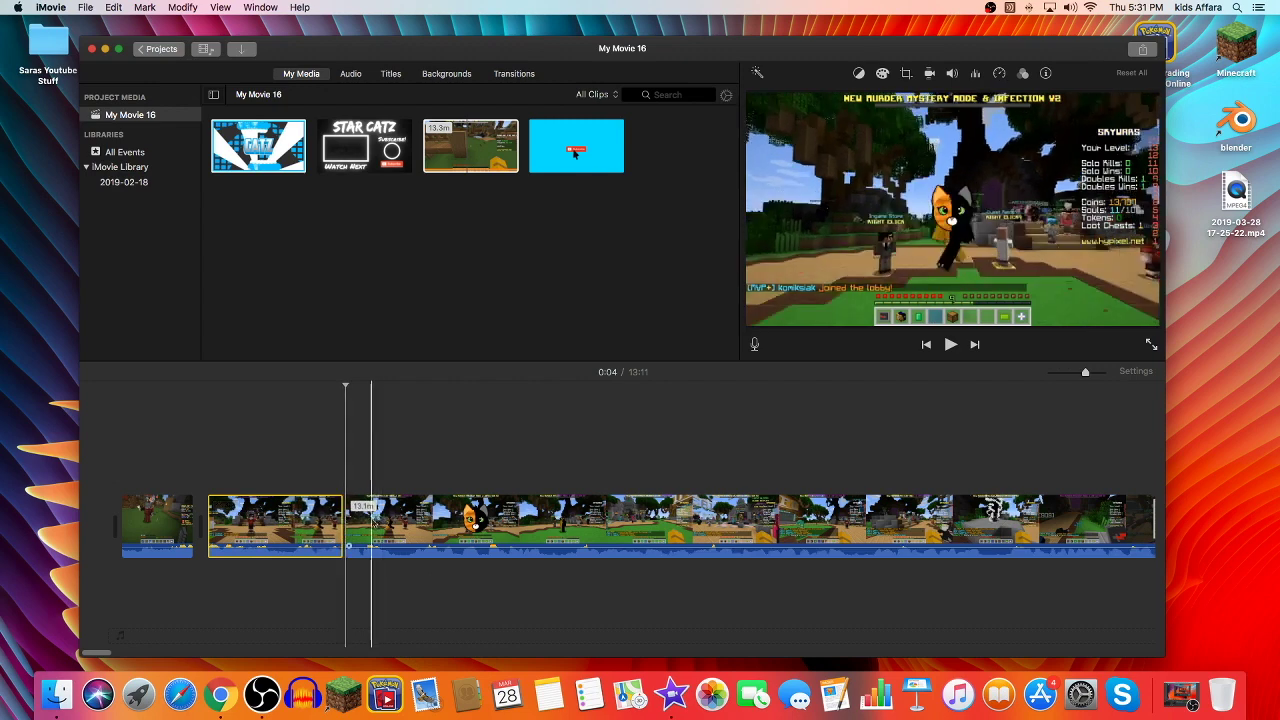
drag(347, 527, 474, 521)
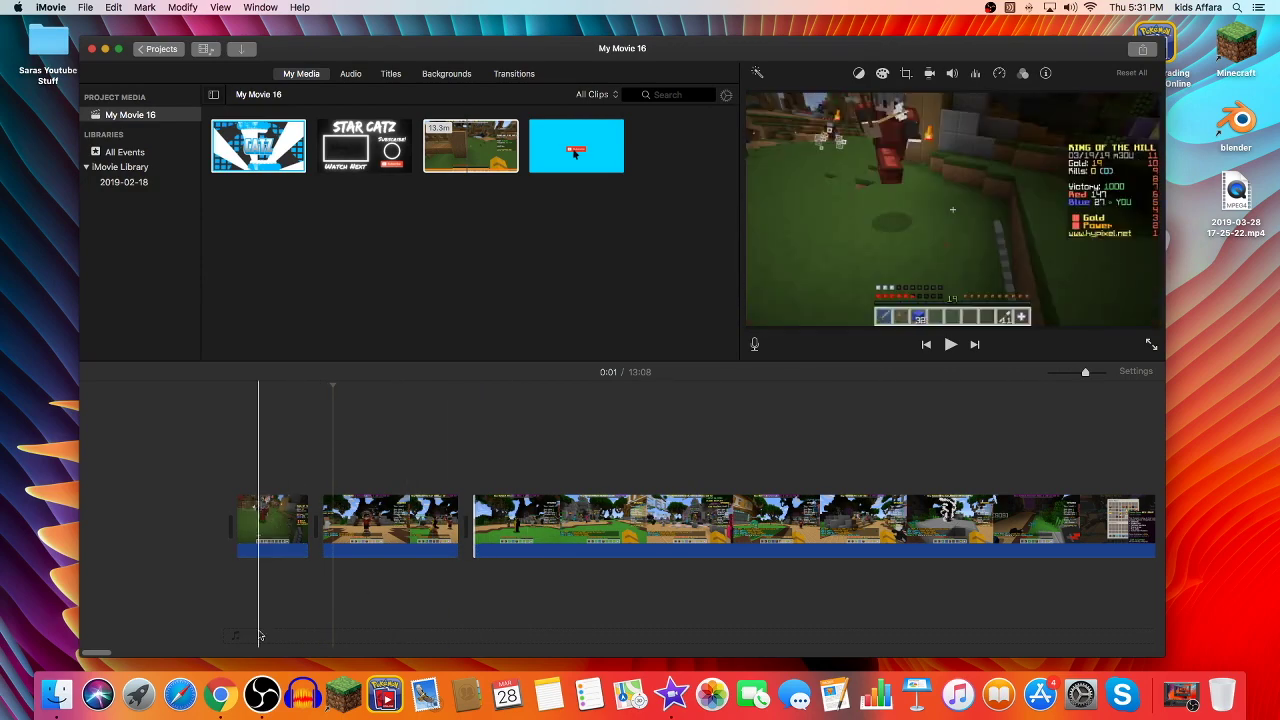
drag(96, 653, 210, 657)
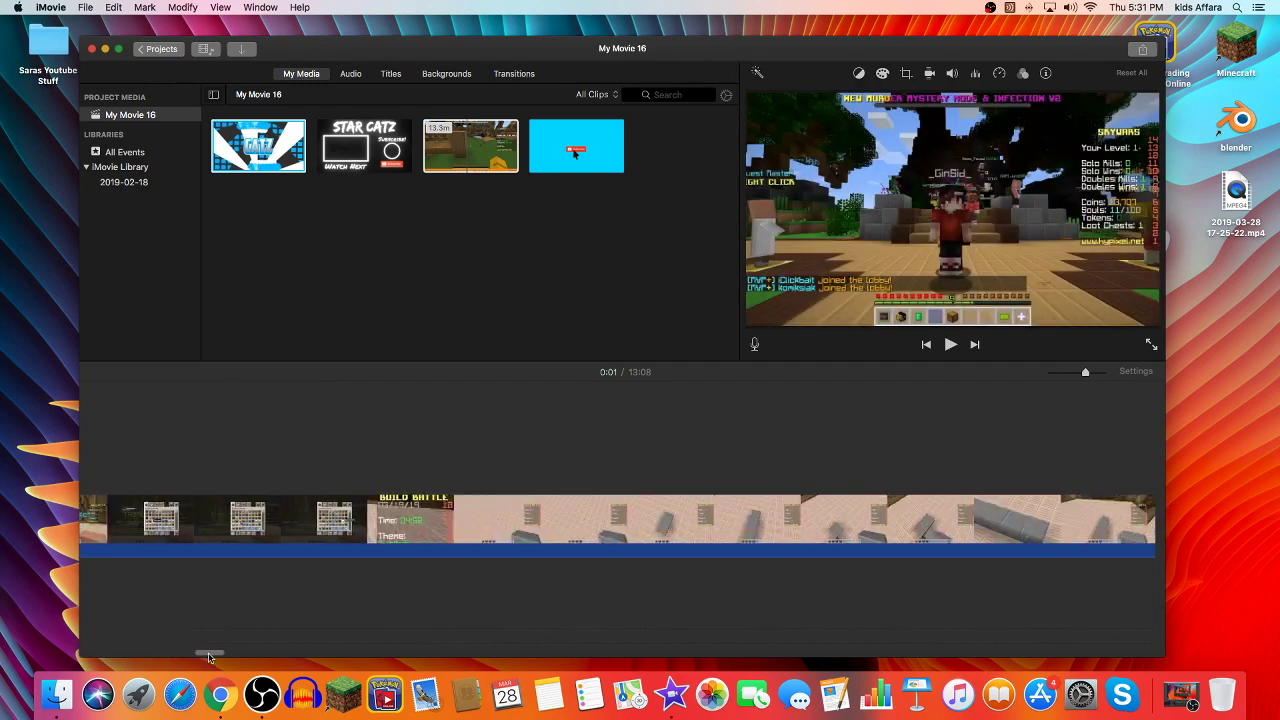
- Split the Build Battle footage at 1:28 and 1:35, then delete the 7.5-second piece
click(434, 520)
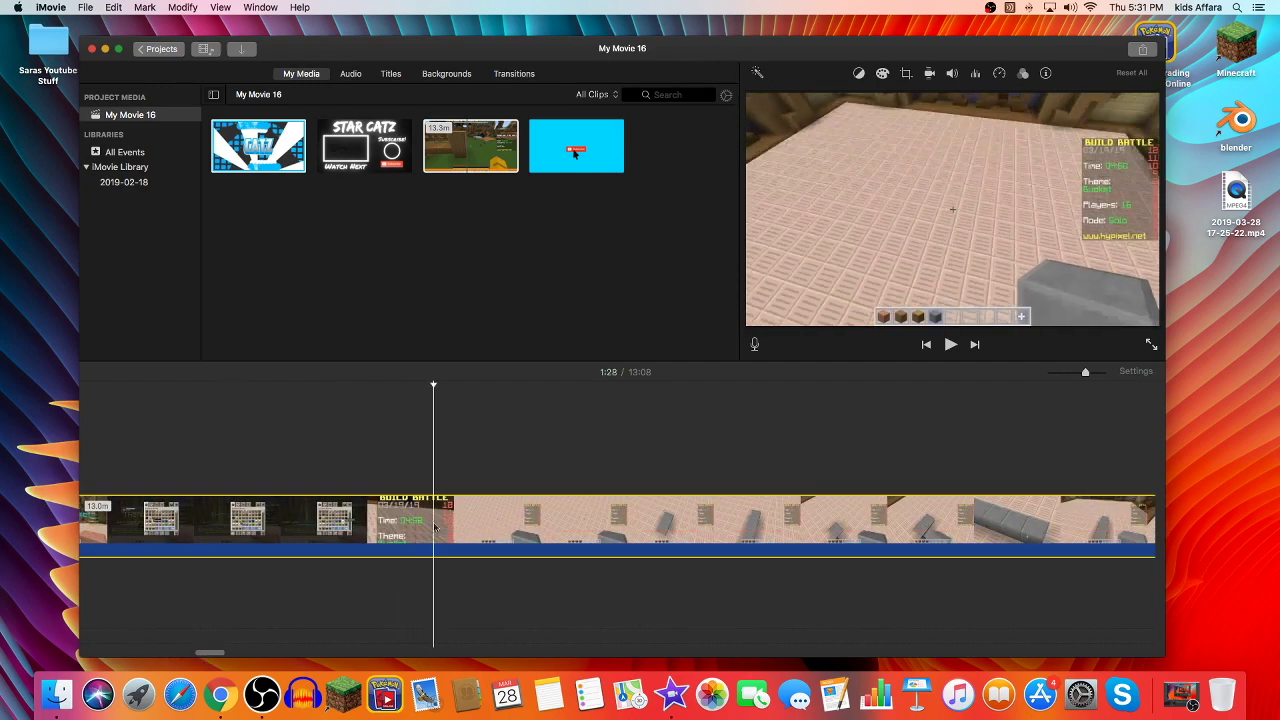
right_click(434, 520)
click(468, 540)
right_click(769, 520)
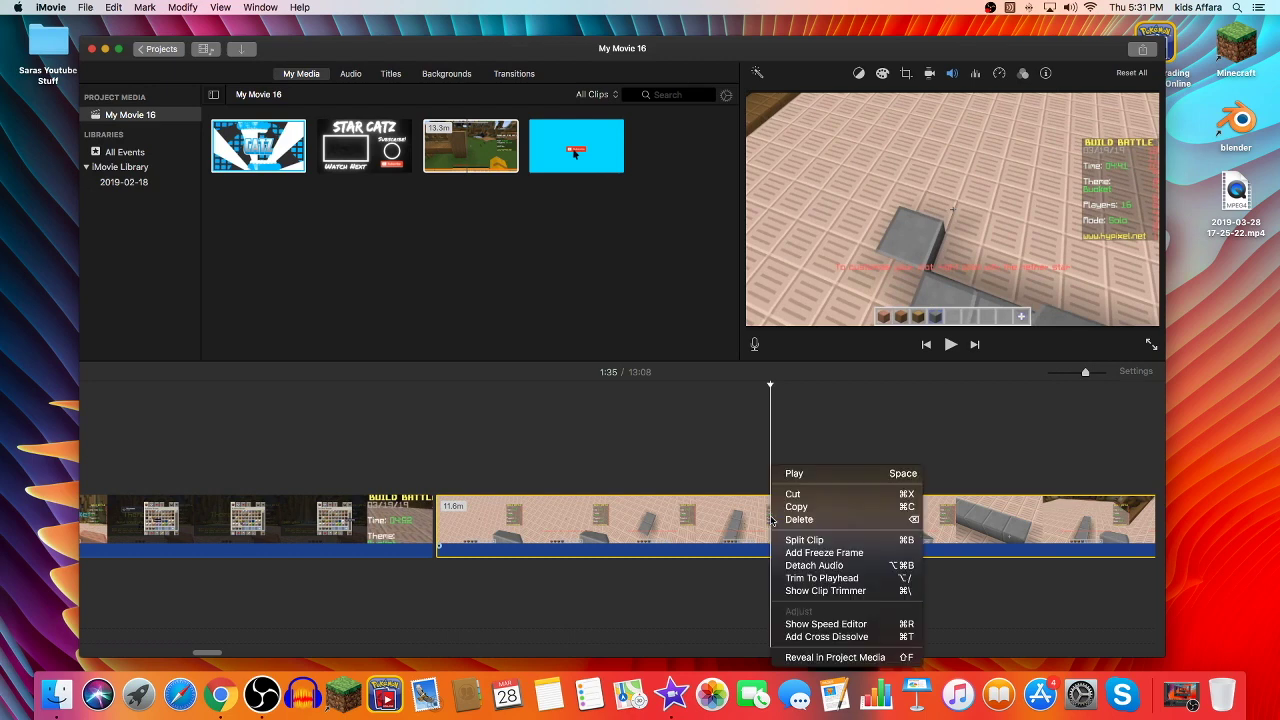
click(716, 543)
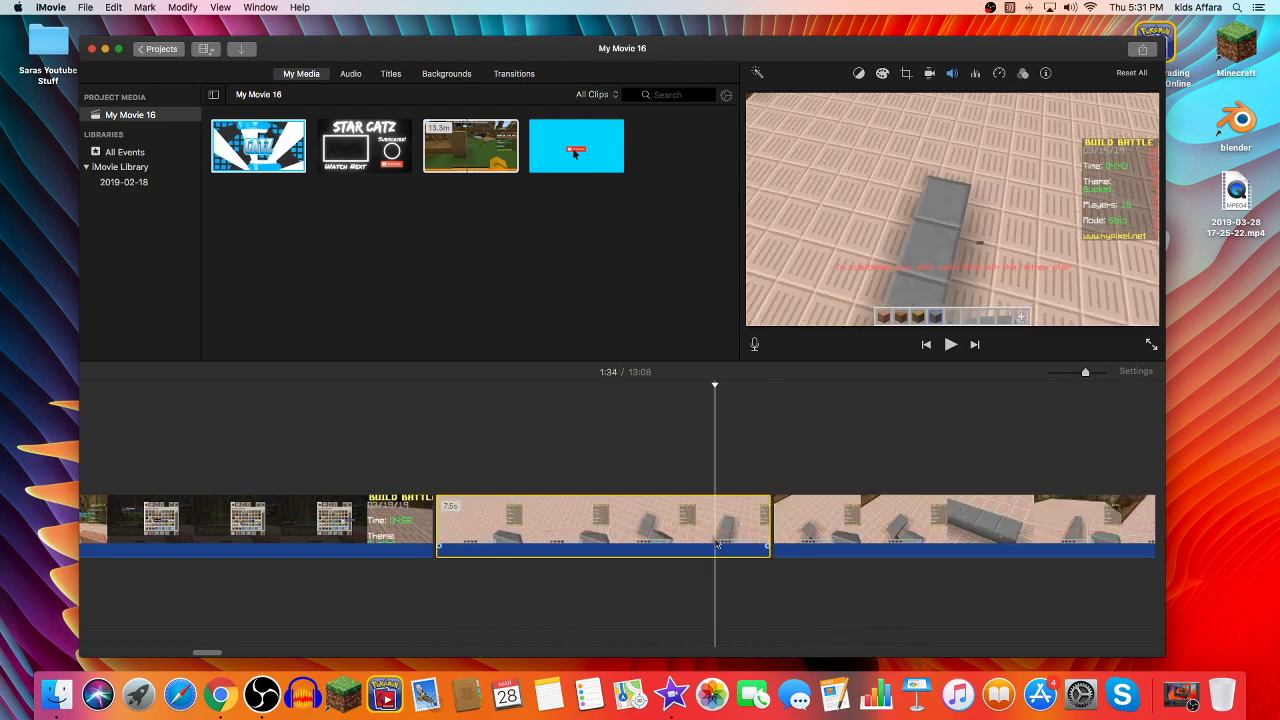
key(Delete)
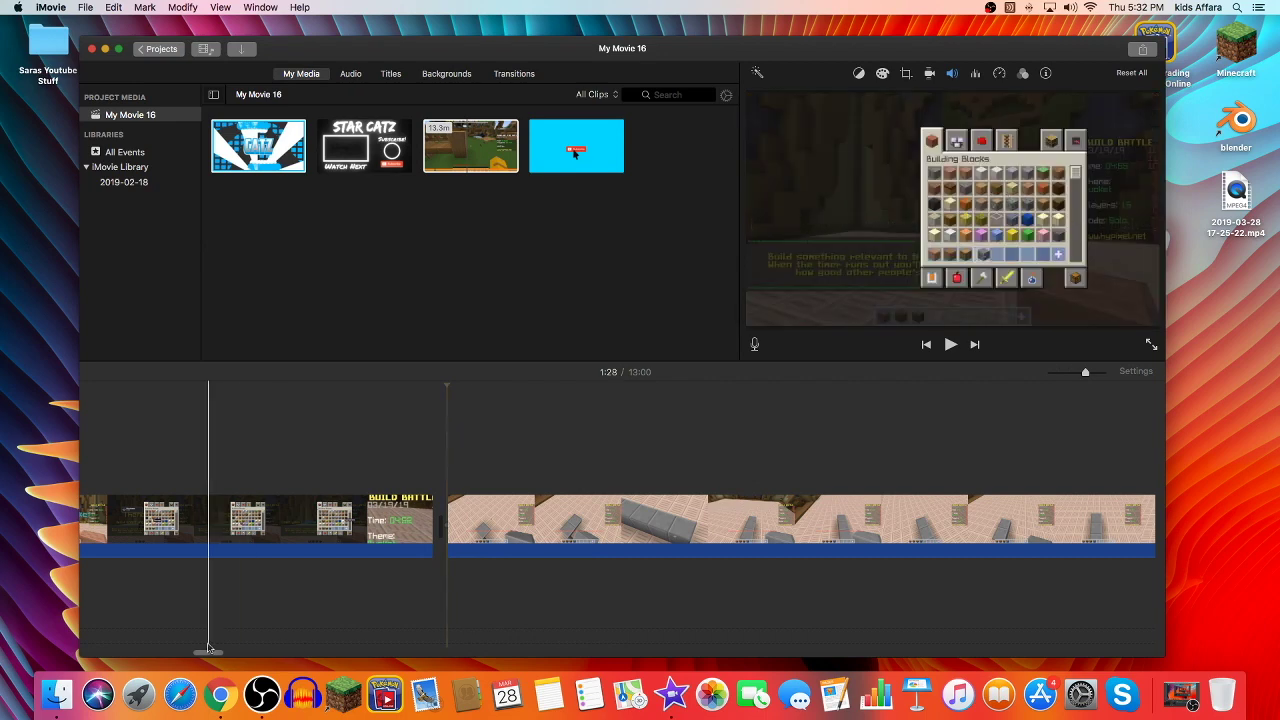
- Preview NIVIRO - Sapphire.mp3 from Saras Youtube Stuff > Music and drag it under the gameplay in the timeline
drag(208, 652, 75, 679)
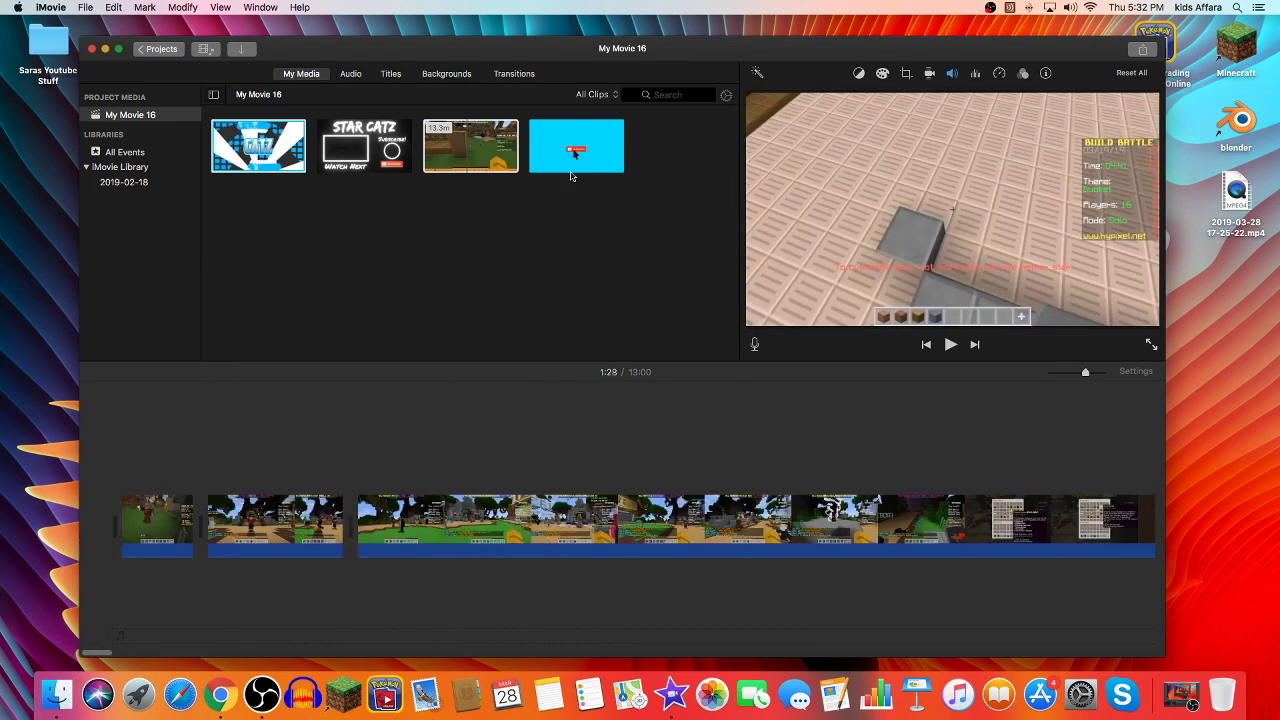
drag(697, 49, 710, 47)
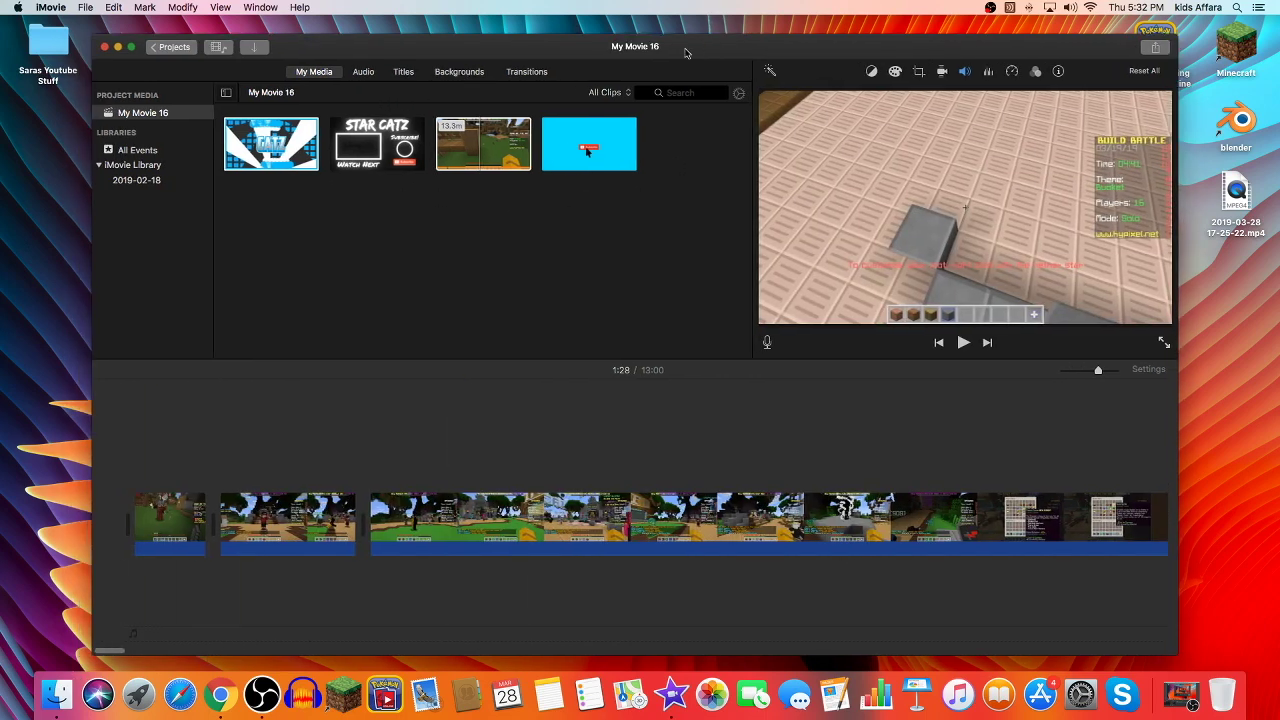
double_click(44, 47)
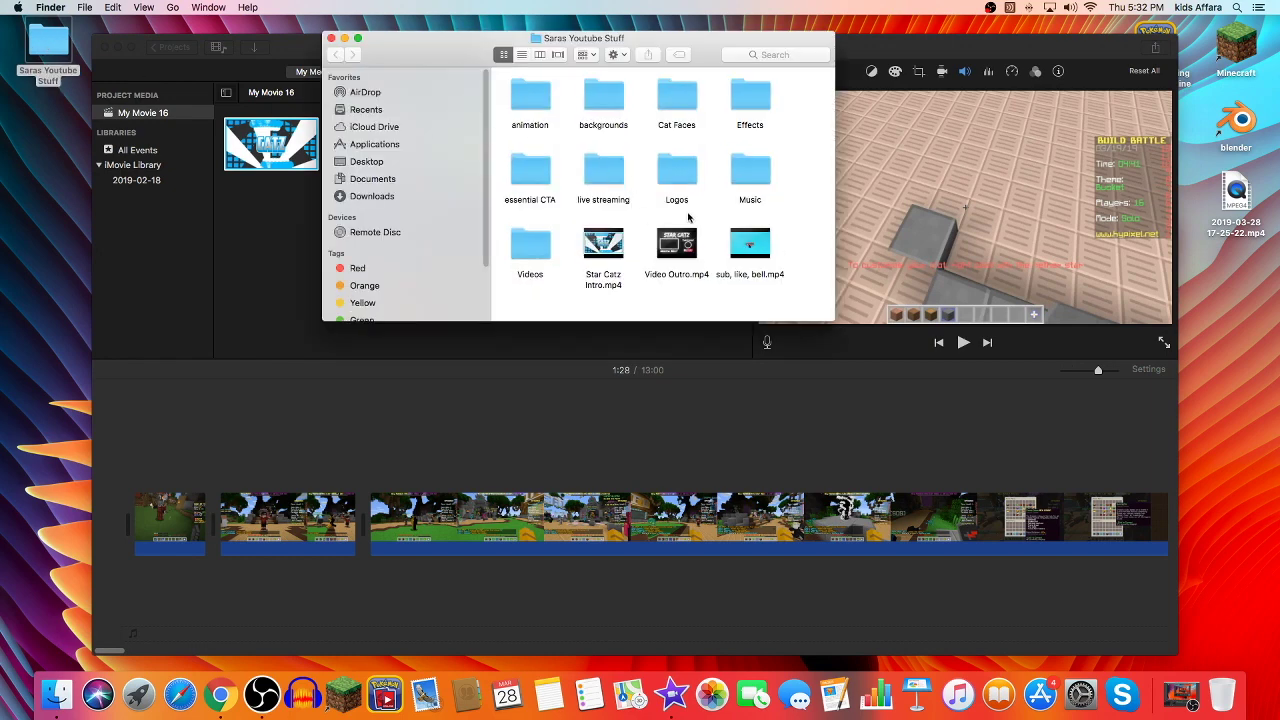
double_click(752, 170)
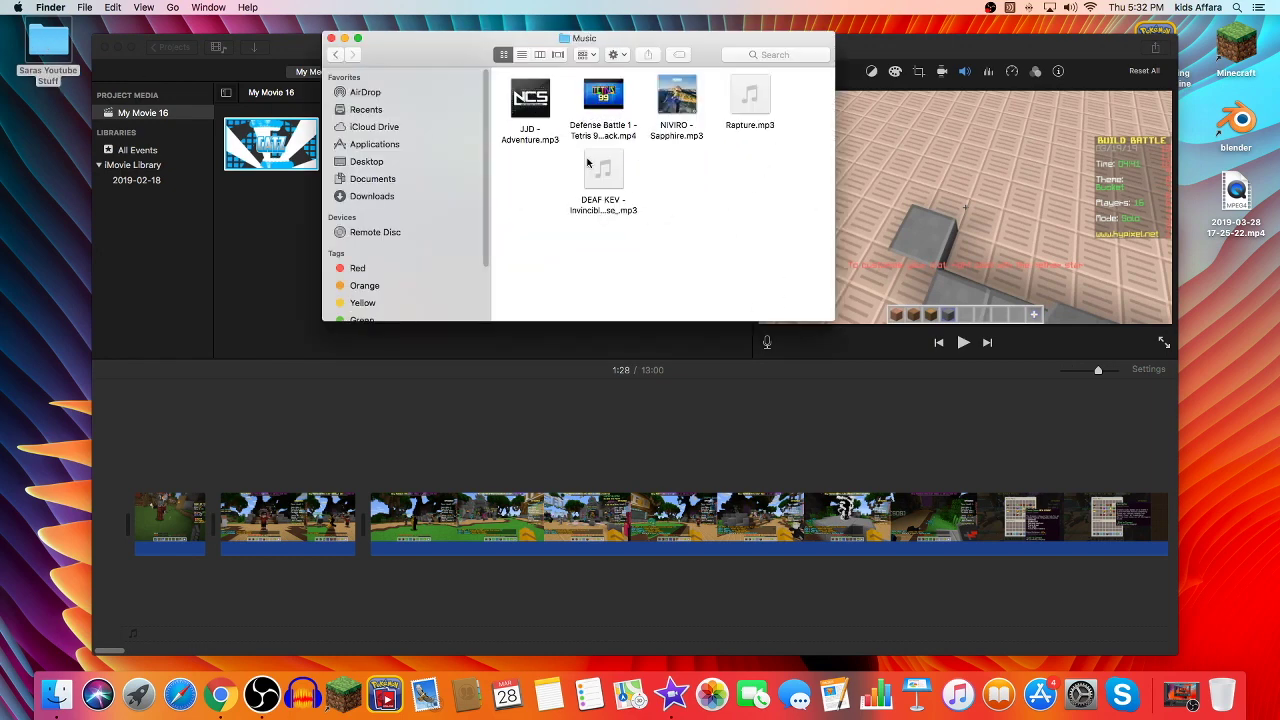
mouse_move(609, 181)
click(677, 95)
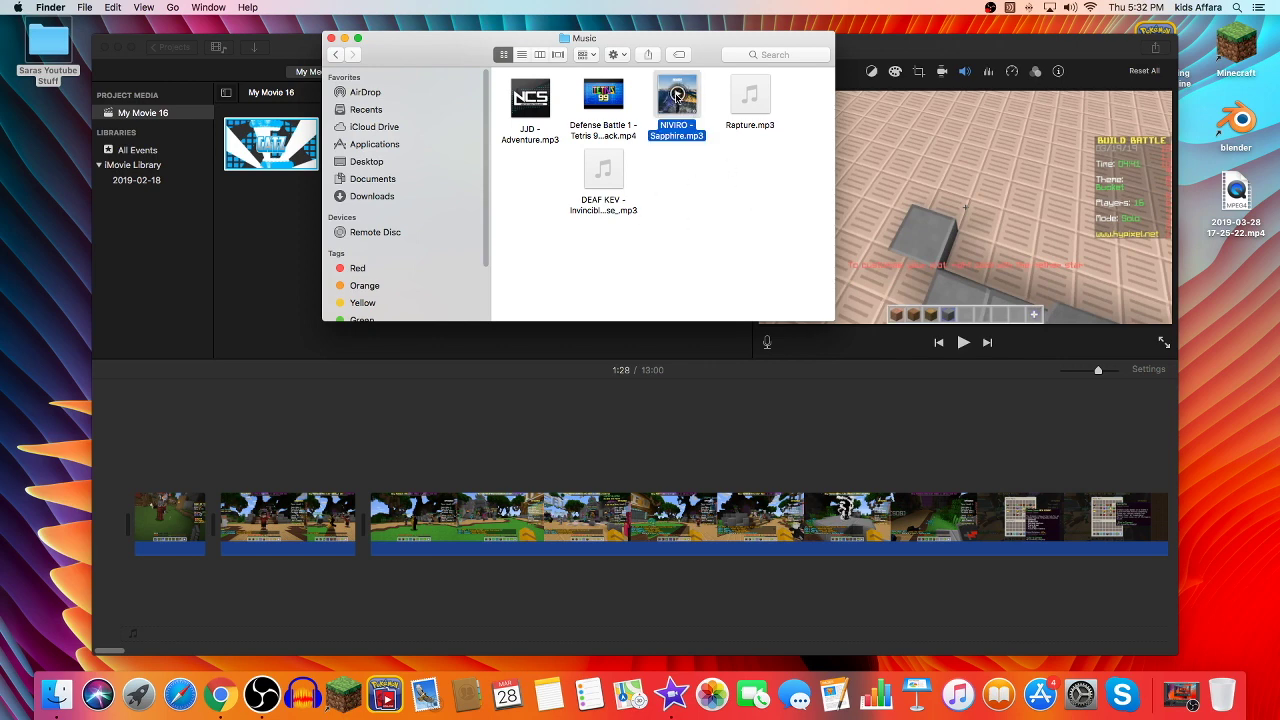
drag(690, 128, 145, 607)
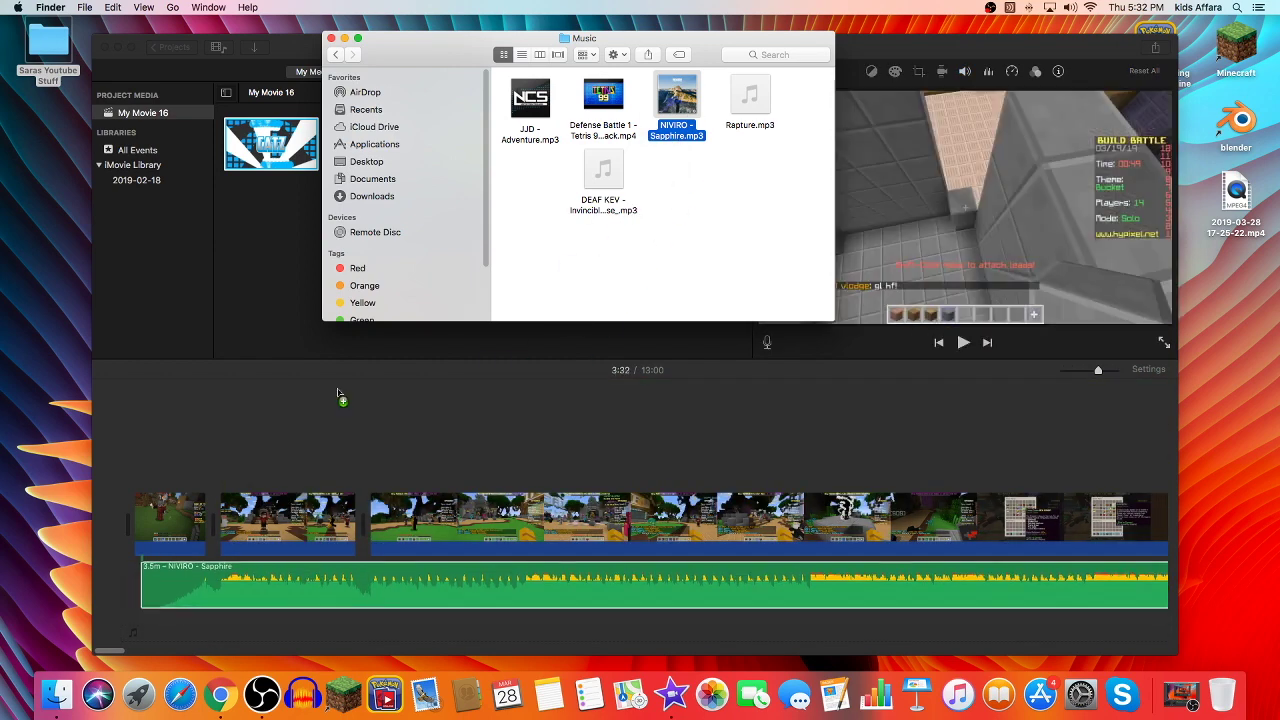
click(344, 38)
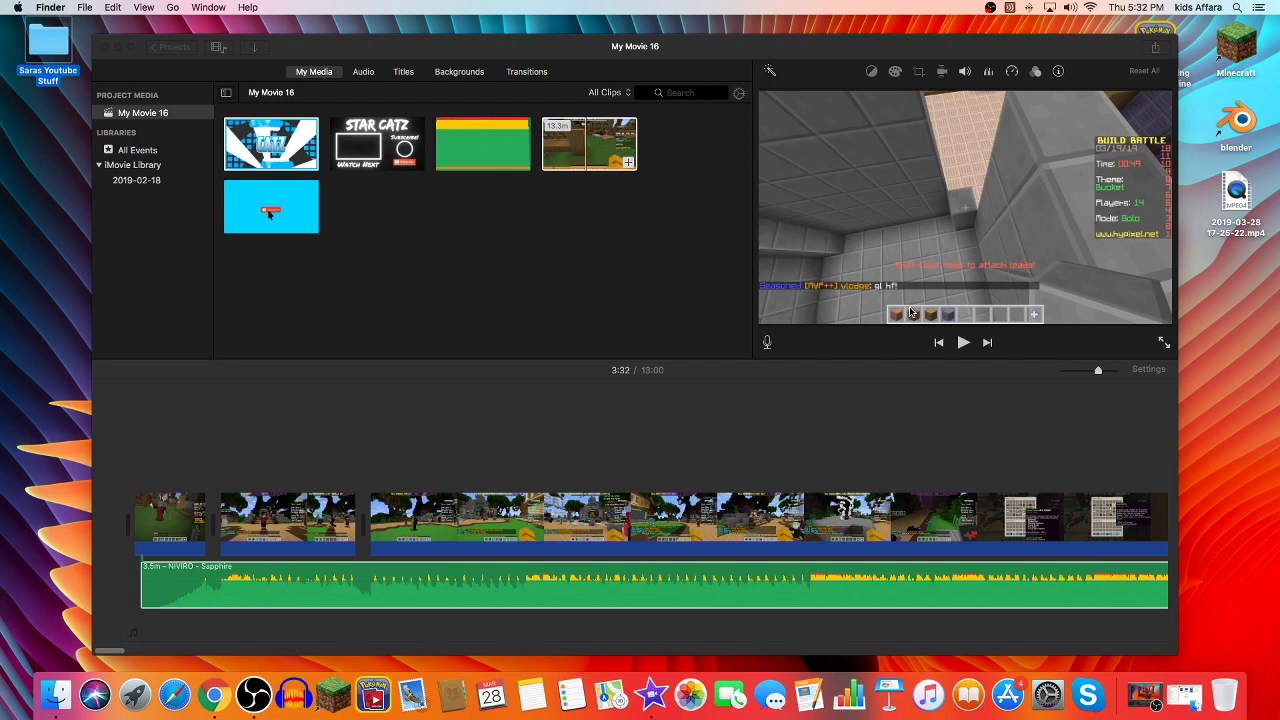
- Lower the music clip's volume to about 28% and preview the movie from the start
click(484, 577)
drag(487, 577, 488, 592)
click(135, 420)
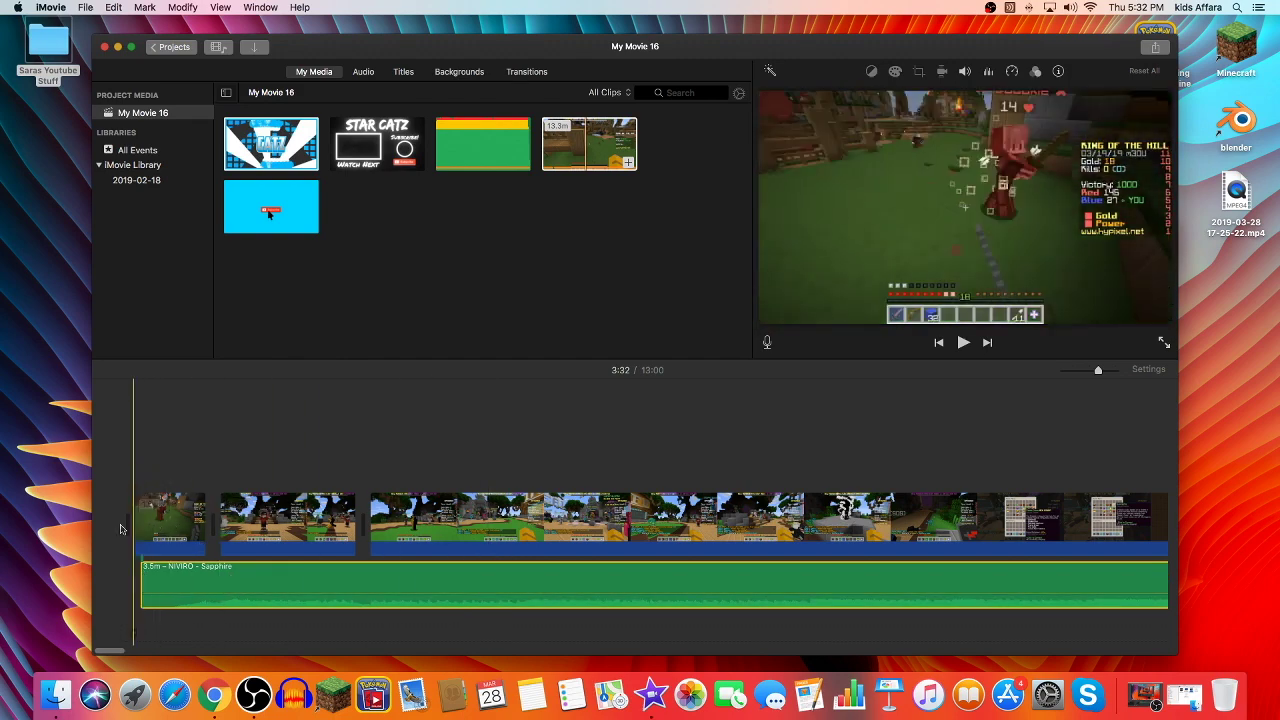
key(space)
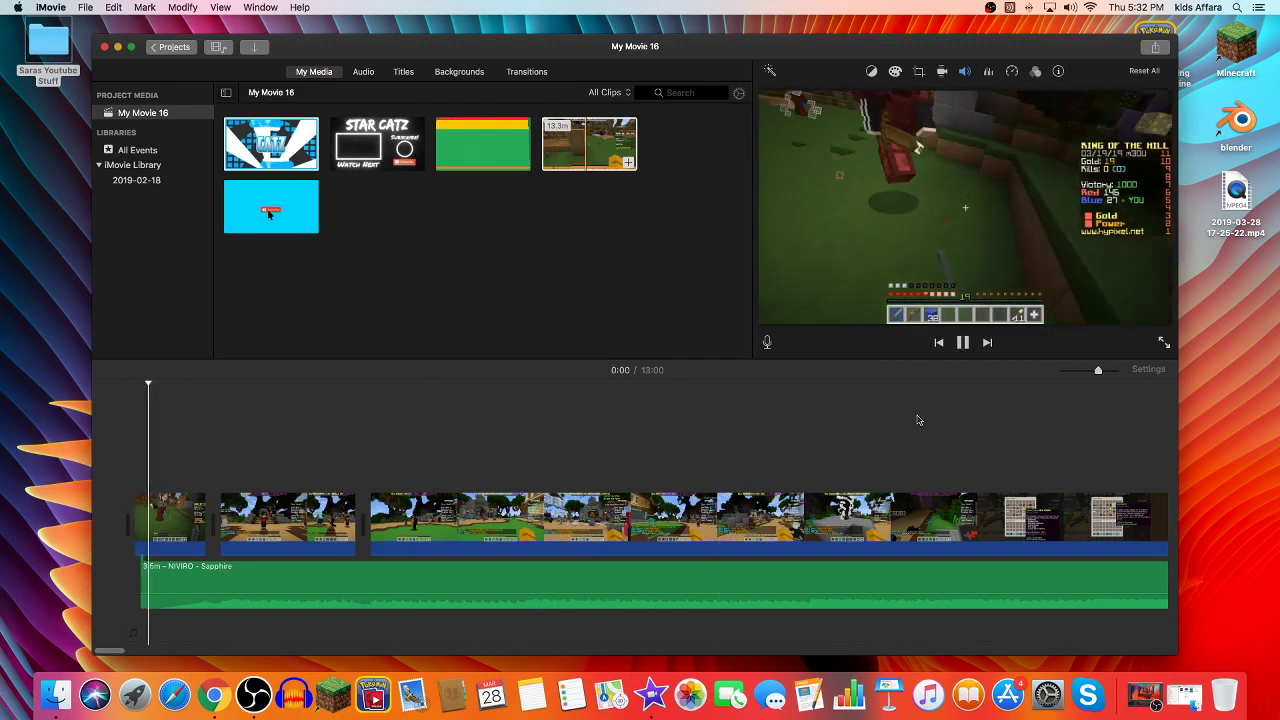
click(829, 599)
drag(829, 599, 828, 592)
click(597, 450)
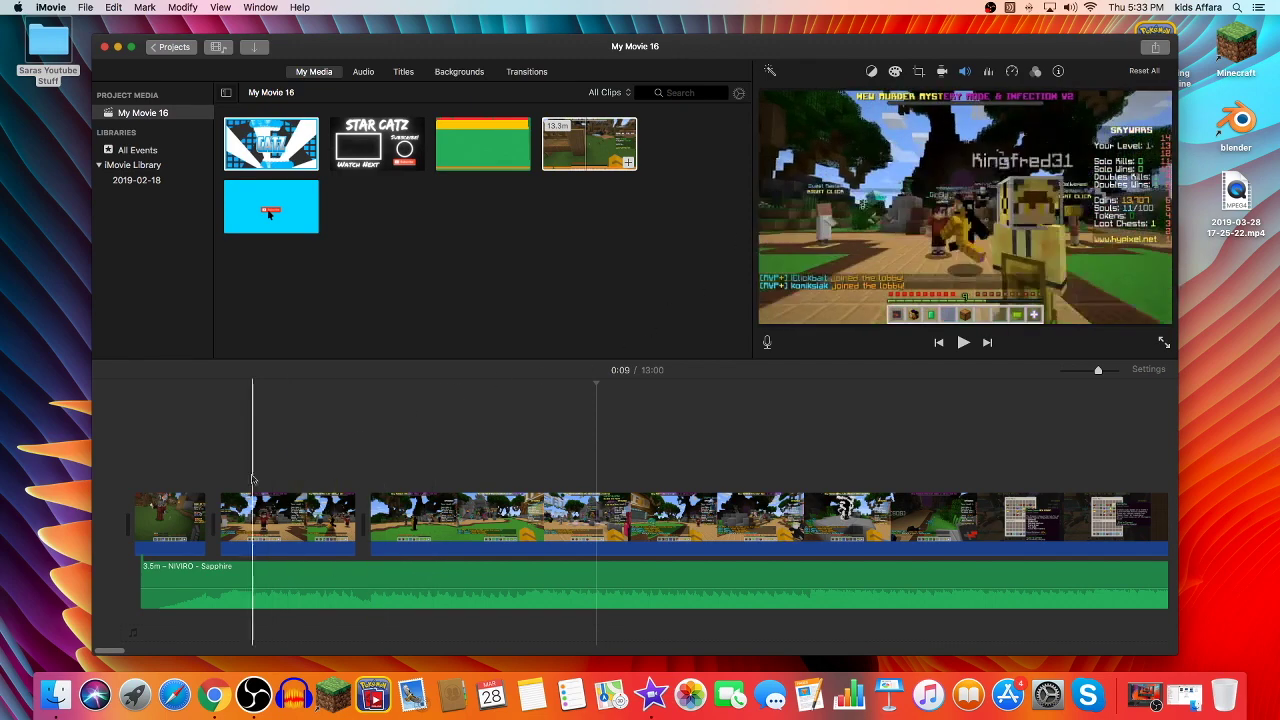
- Drop the music to 13%, replay to check the level, and bring up the Share options
drag(308, 584, 310, 596)
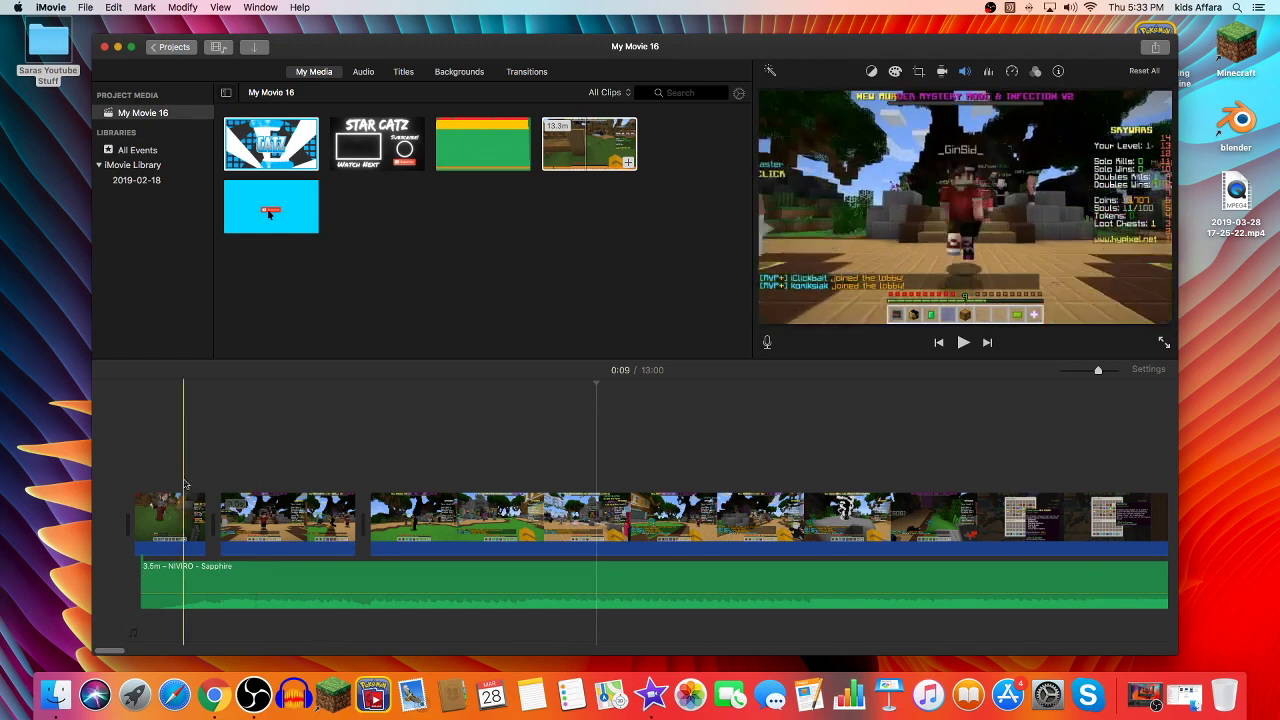
click(134, 440)
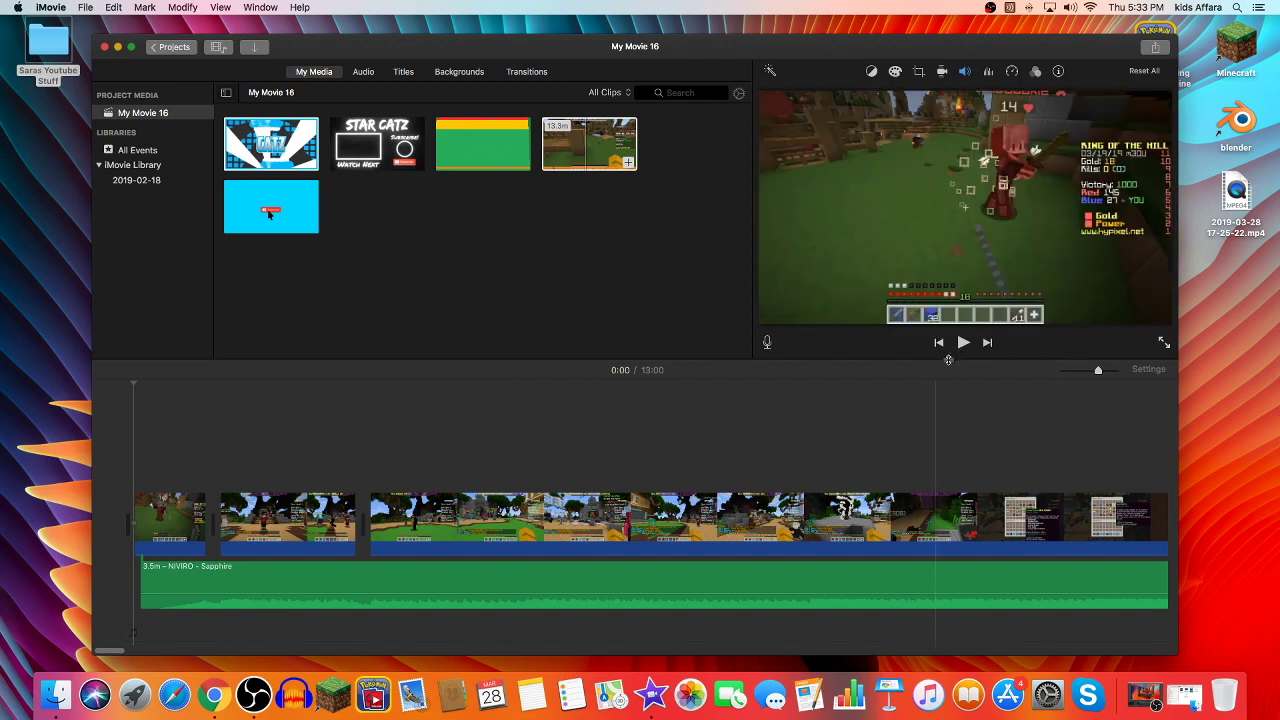
click(962, 343)
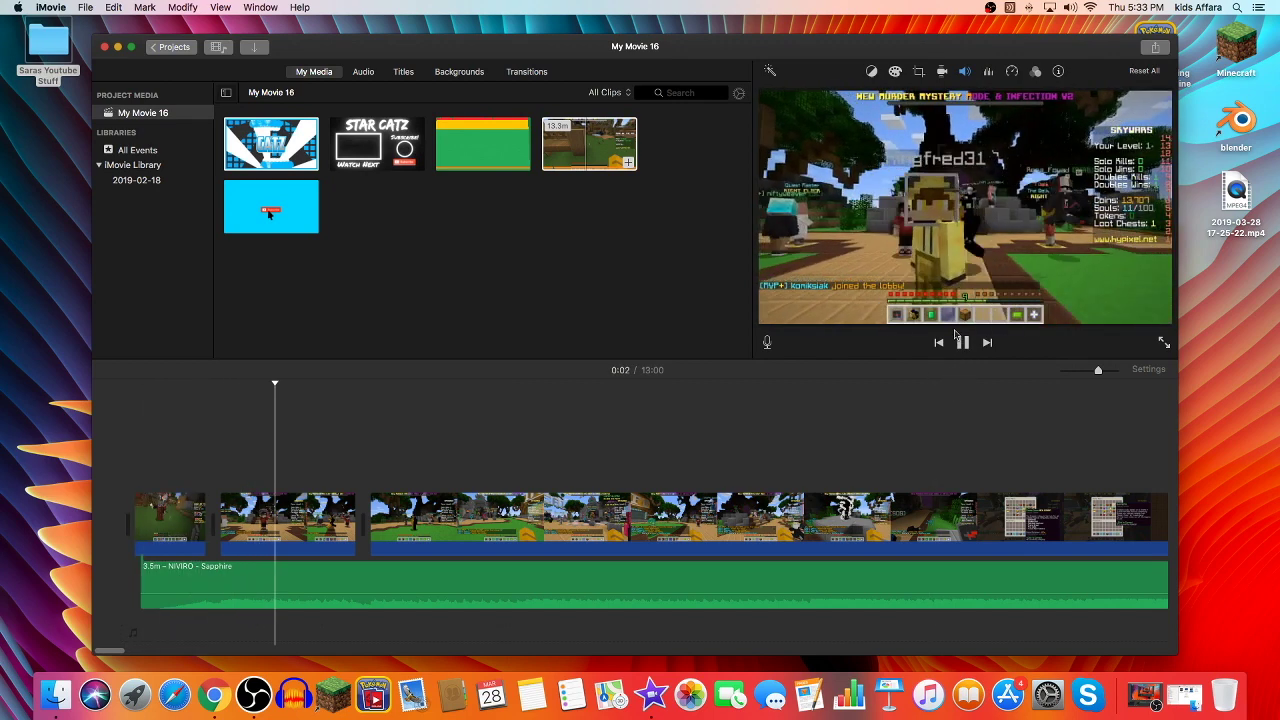
key(space)
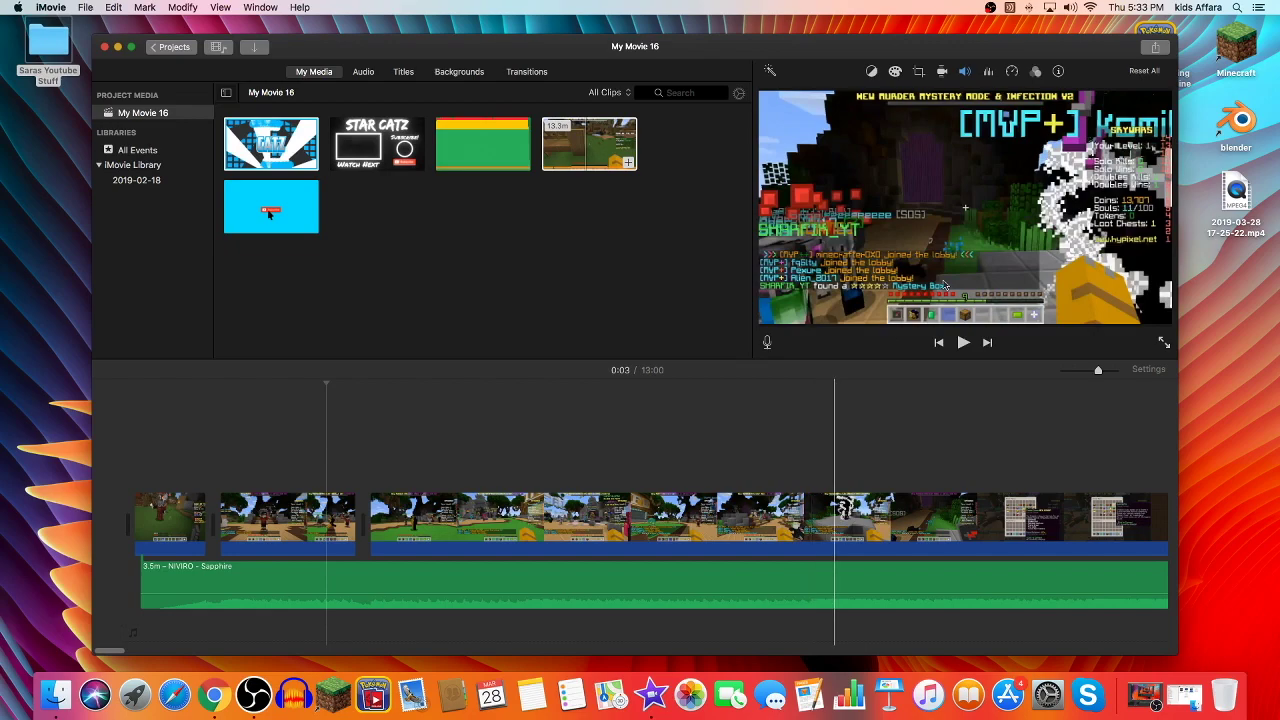
click(1153, 47)
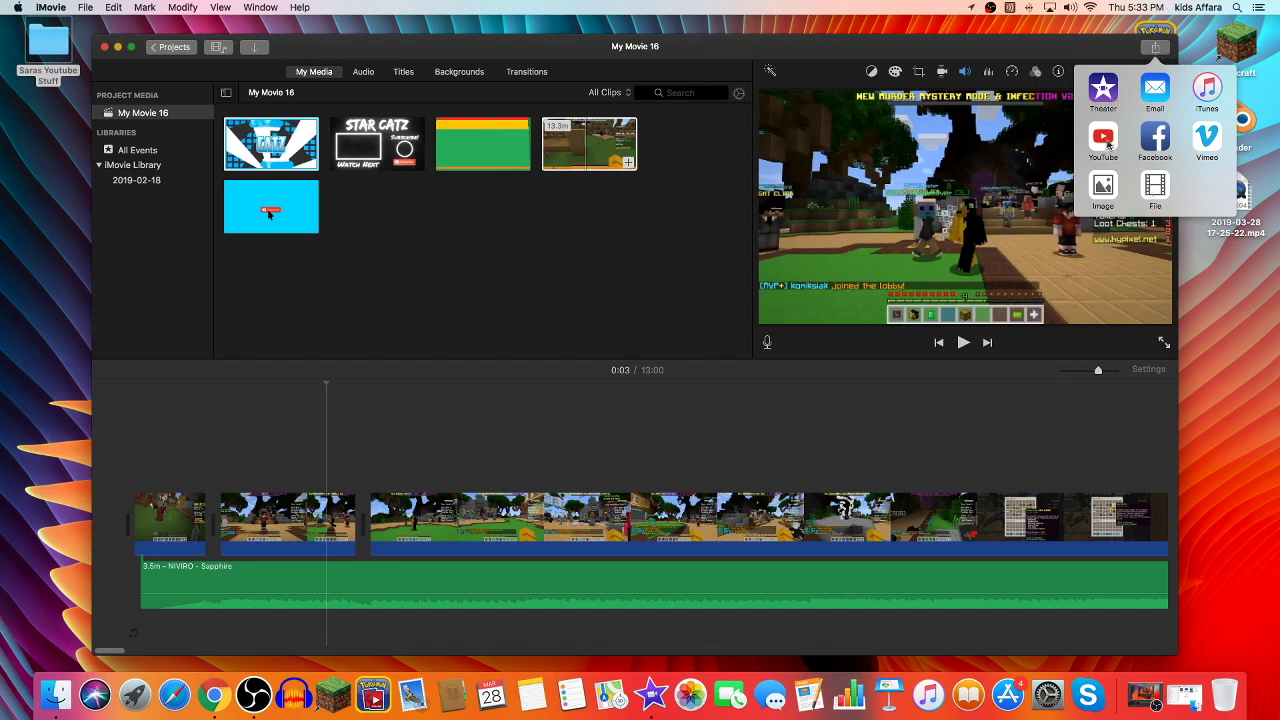
- Start a File export and try the options, settling on 720p, High quality and Faster compression
click(1155, 190)
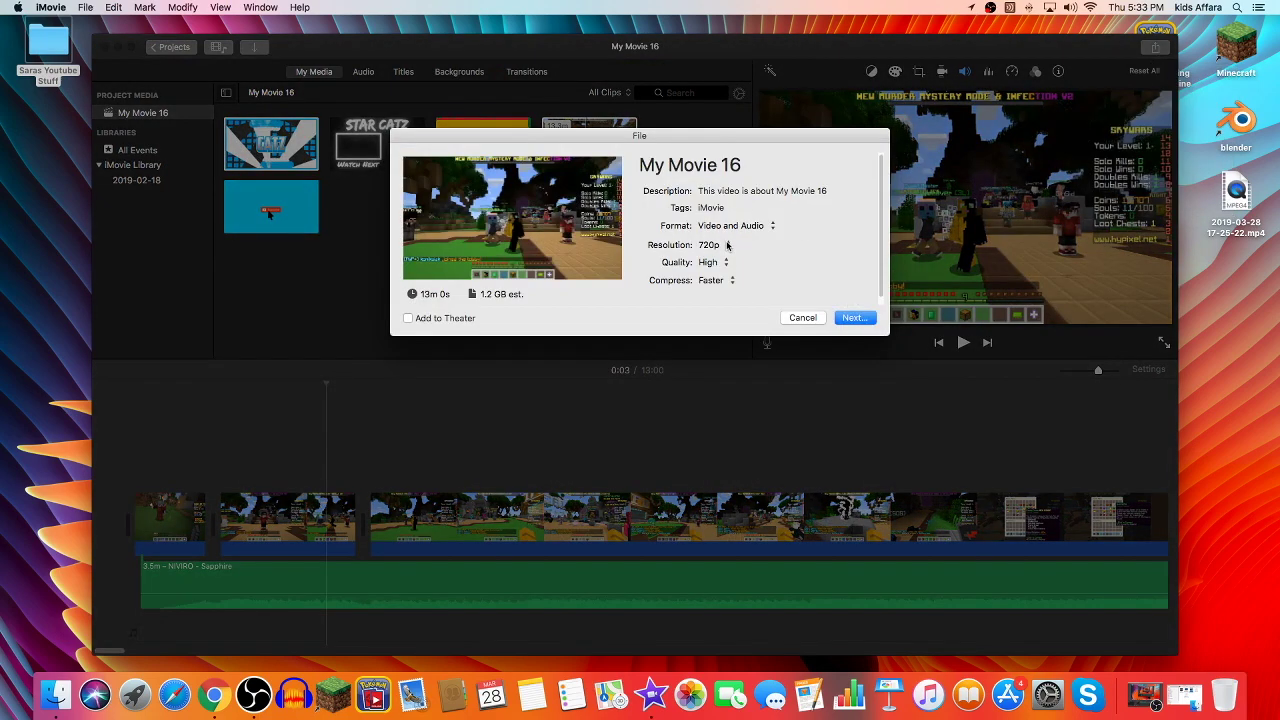
click(727, 245)
click(729, 250)
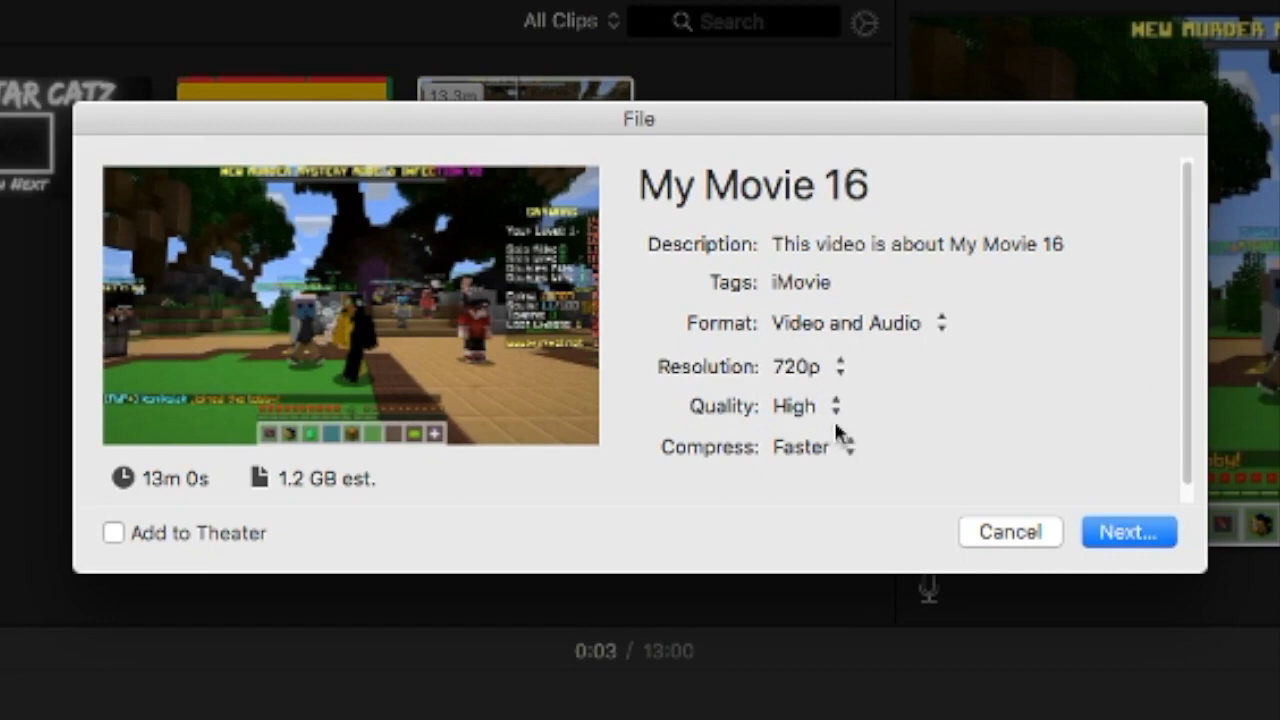
click(843, 447)
click(843, 480)
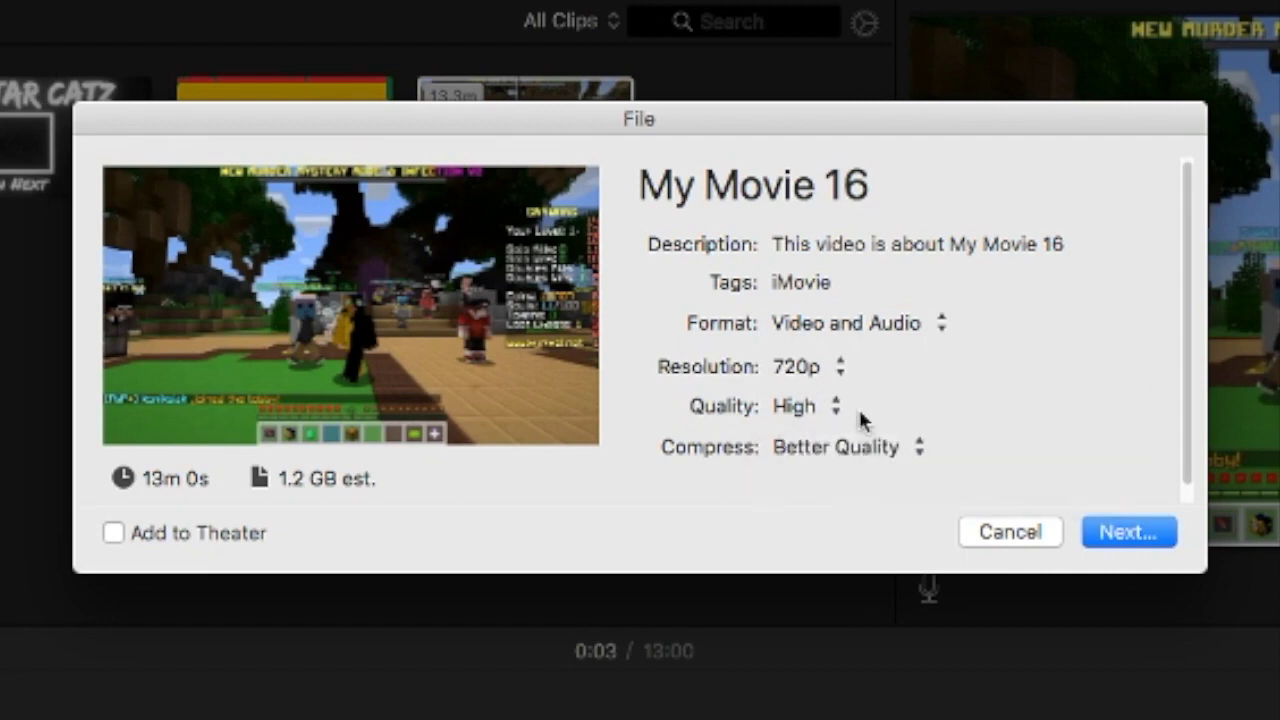
click(858, 406)
click(828, 464)
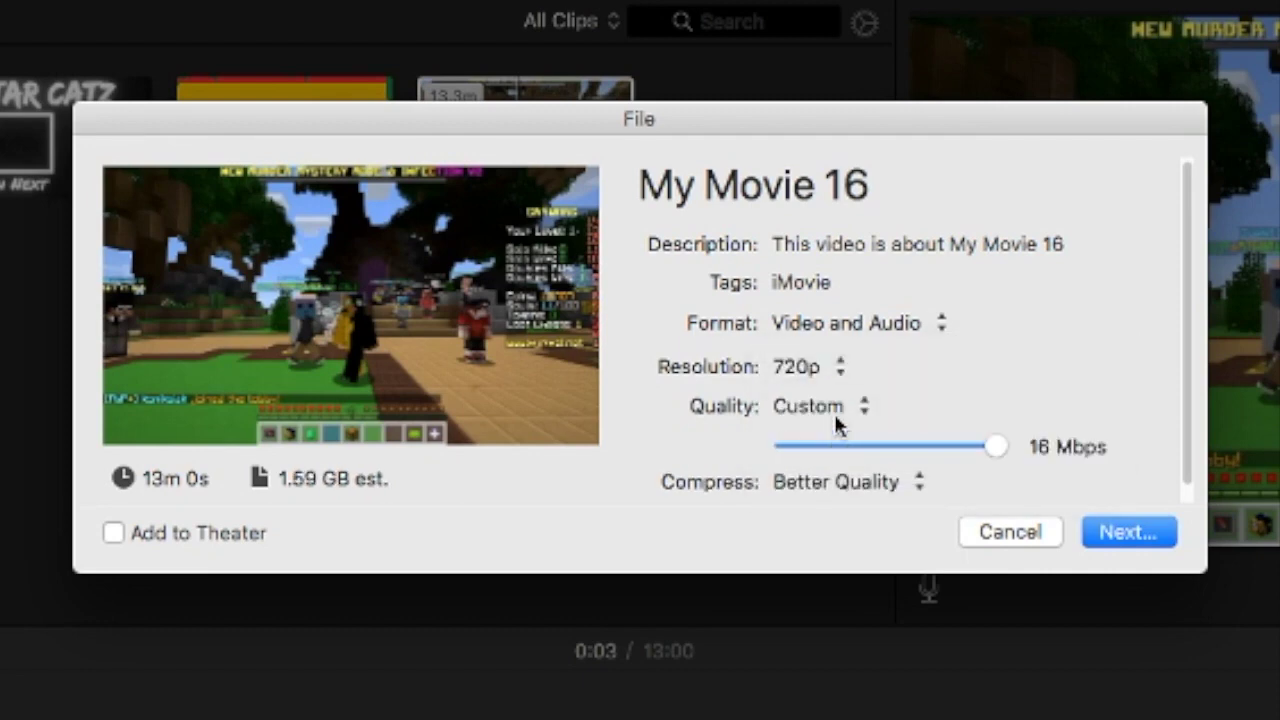
click(835, 414)
click(845, 395)
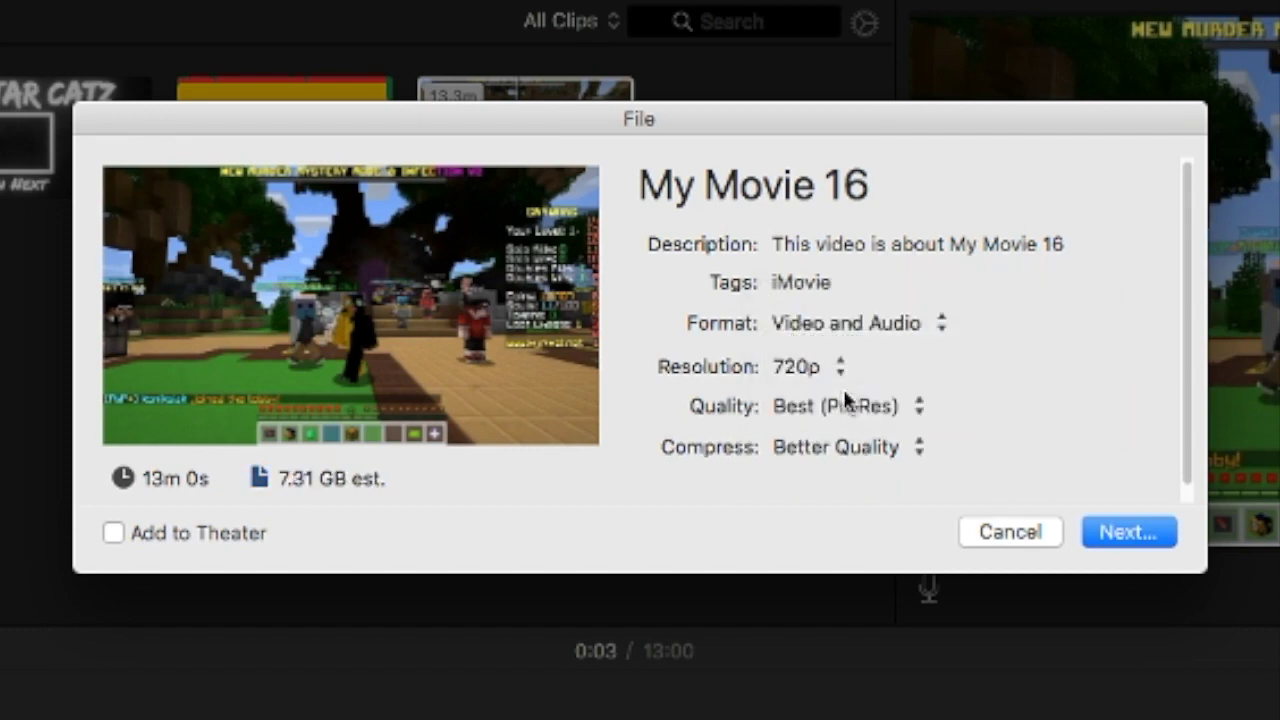
click(874, 412)
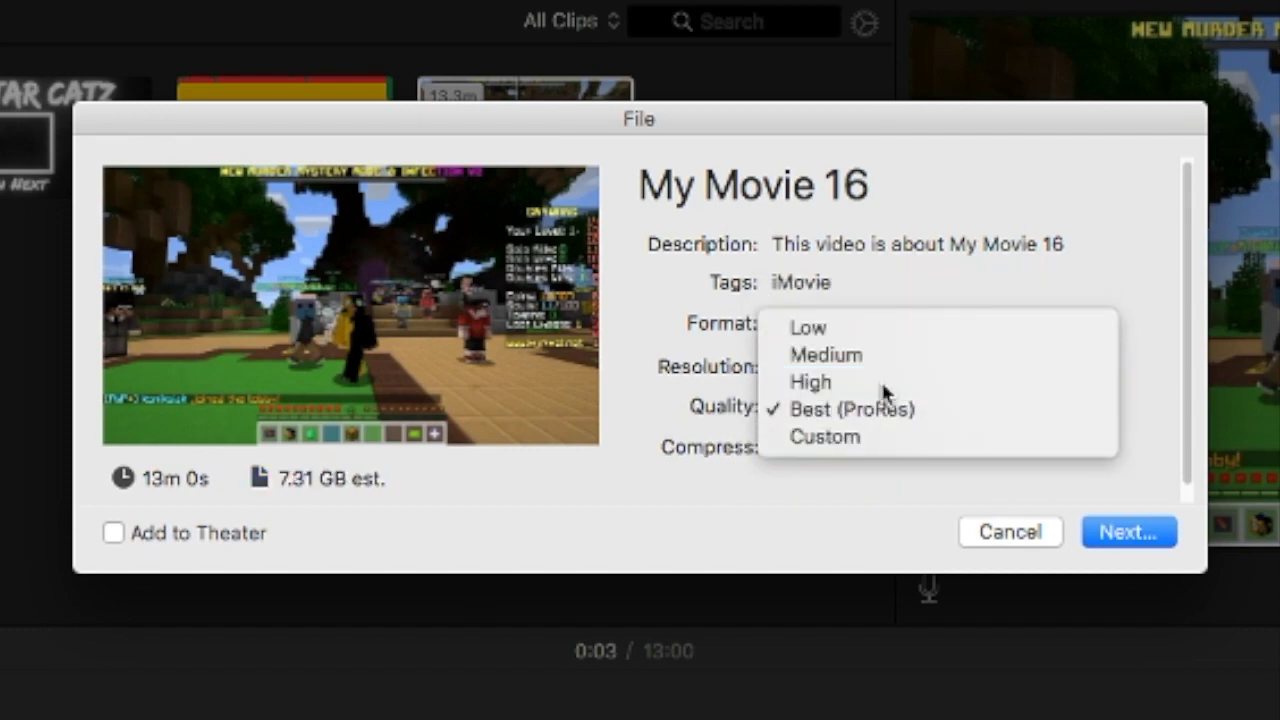
click(884, 389)
click(931, 446)
click(922, 428)
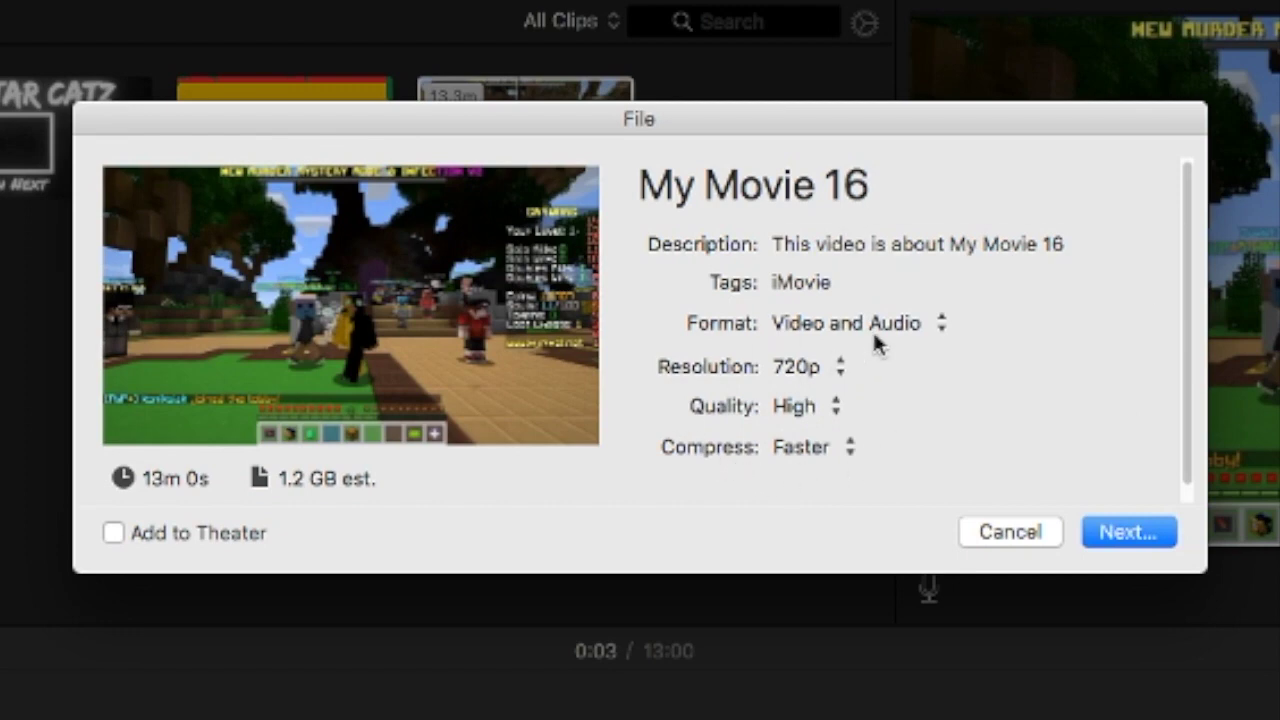
- Change the export title from My Movie 16 to 'example' and continue to saving
drag(868, 186, 645, 197)
key(BackSpace)
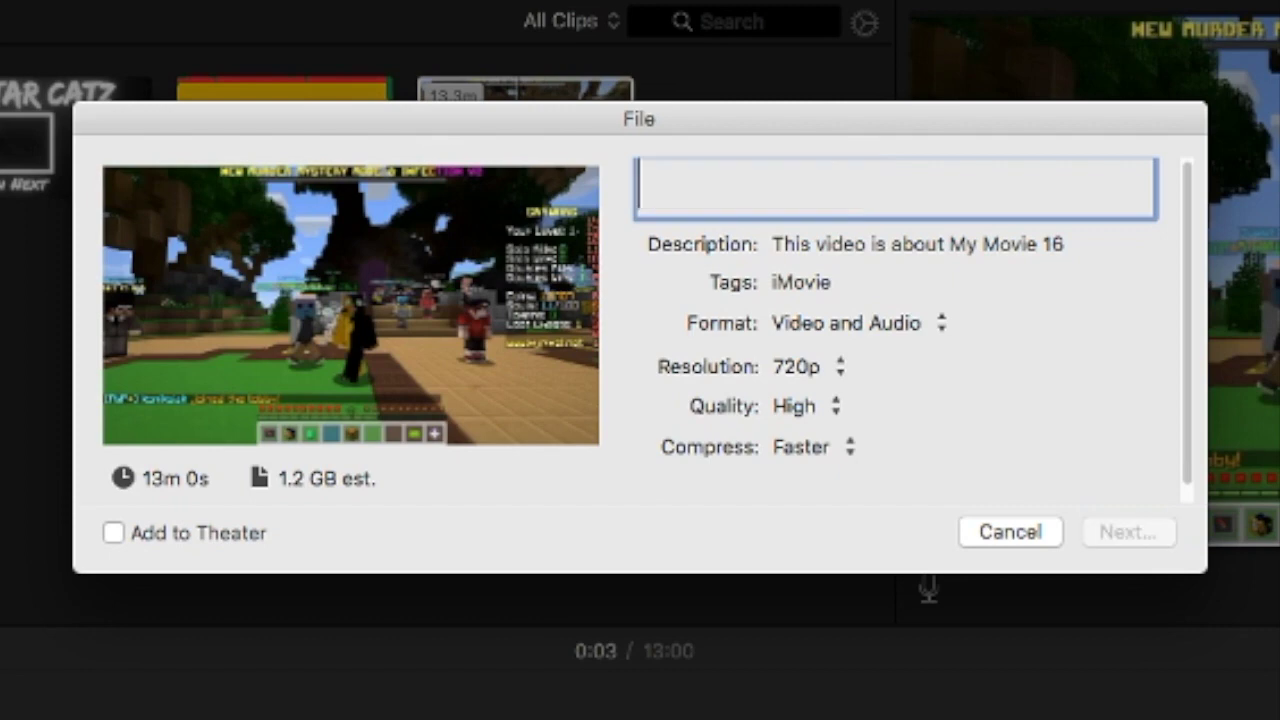
text(example)
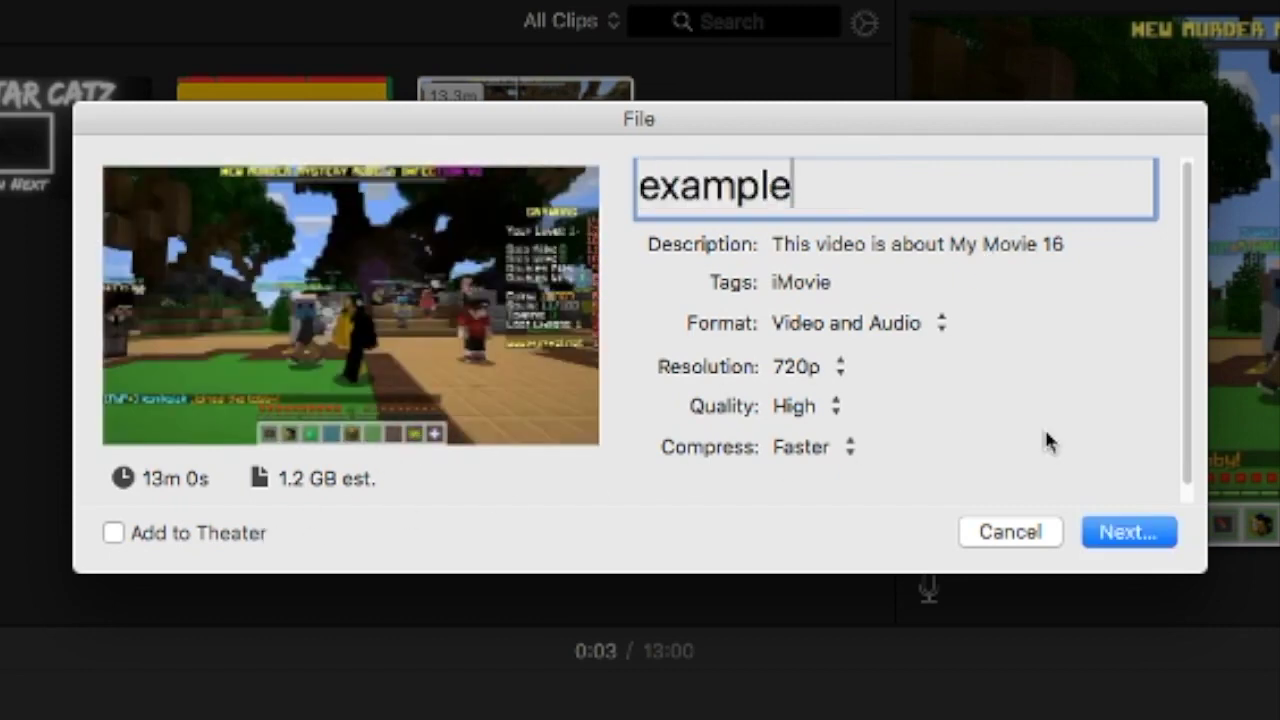
click(1130, 538)
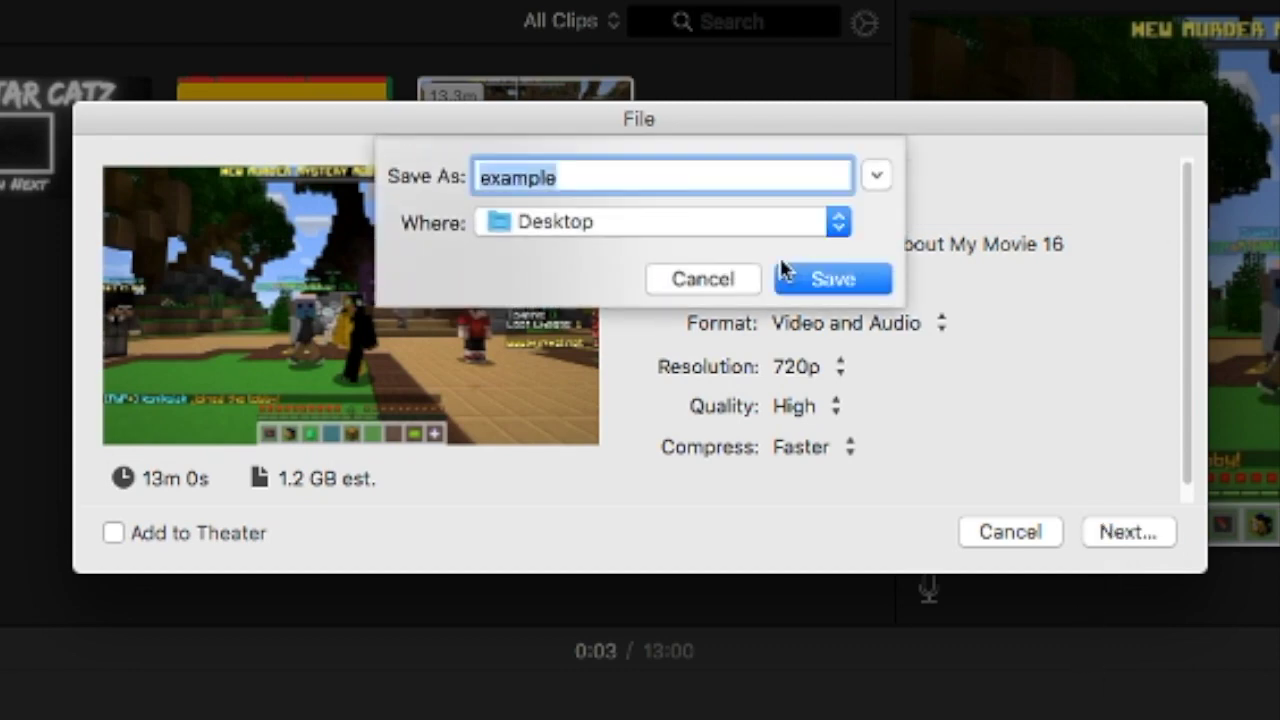
- Keep Desktop as the save location, then cancel the save and the export
click(838, 222)
click(909, 202)
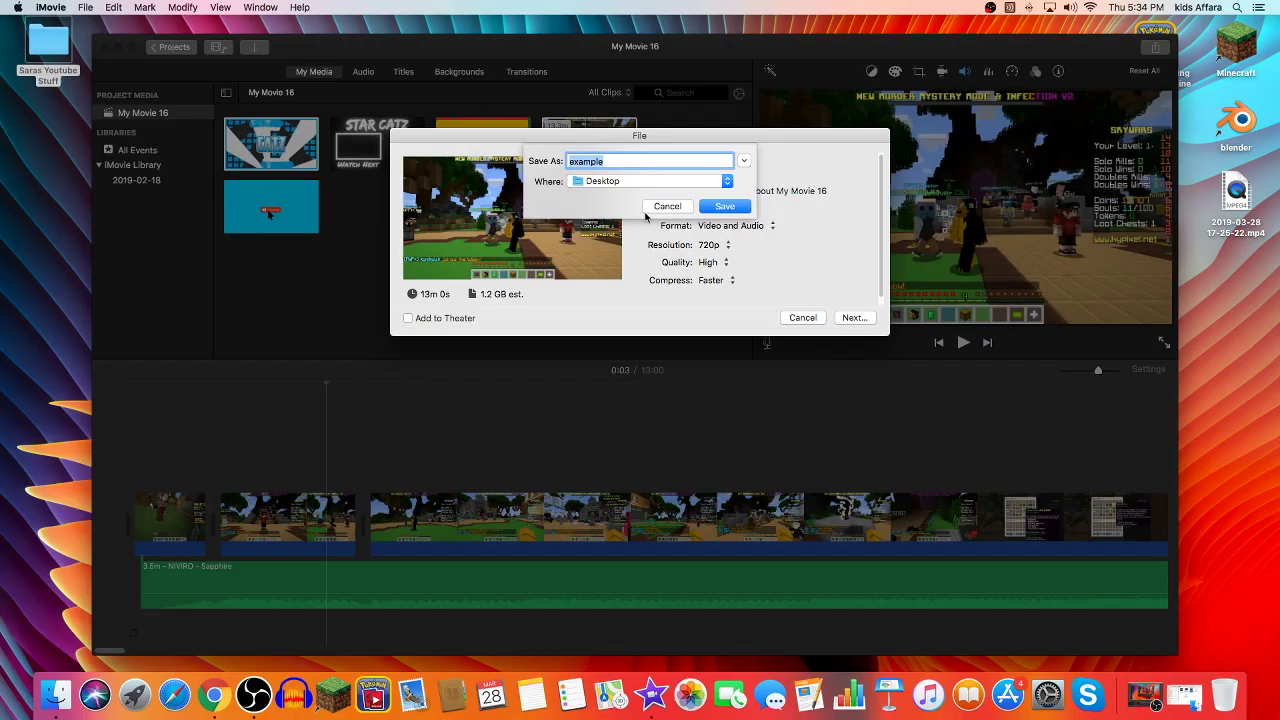
click(703, 279)
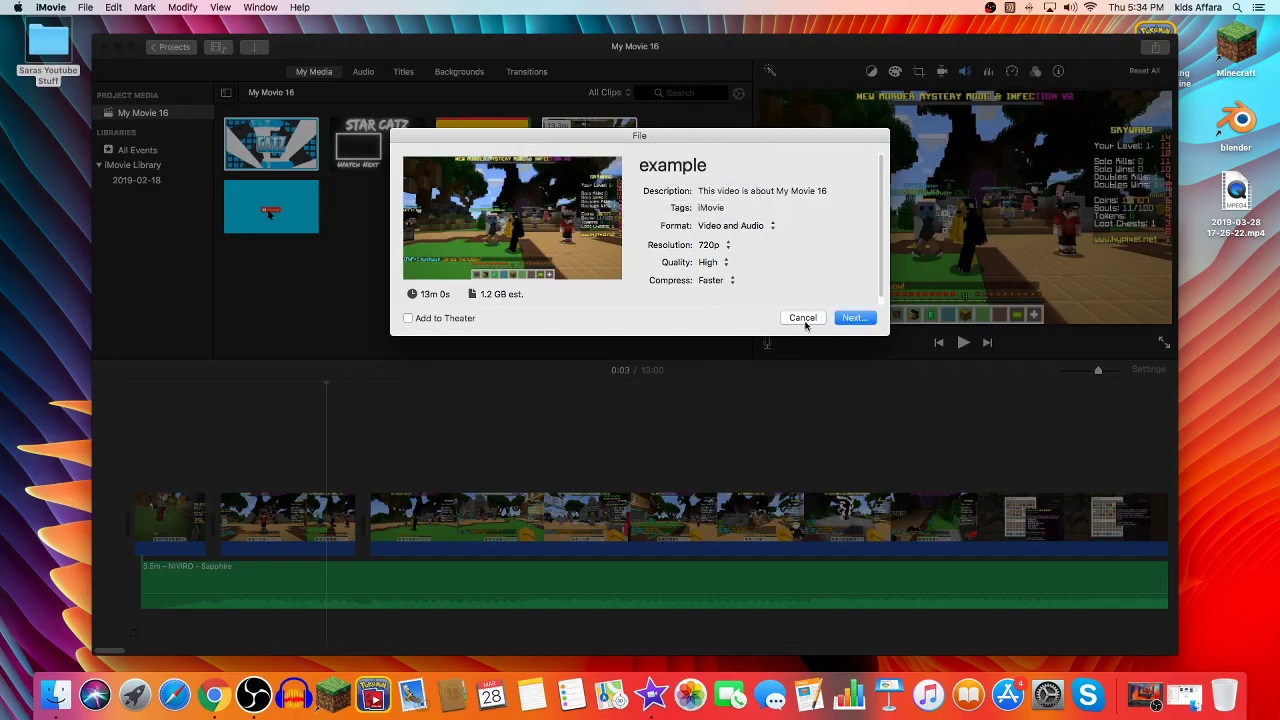
click(1010, 532)
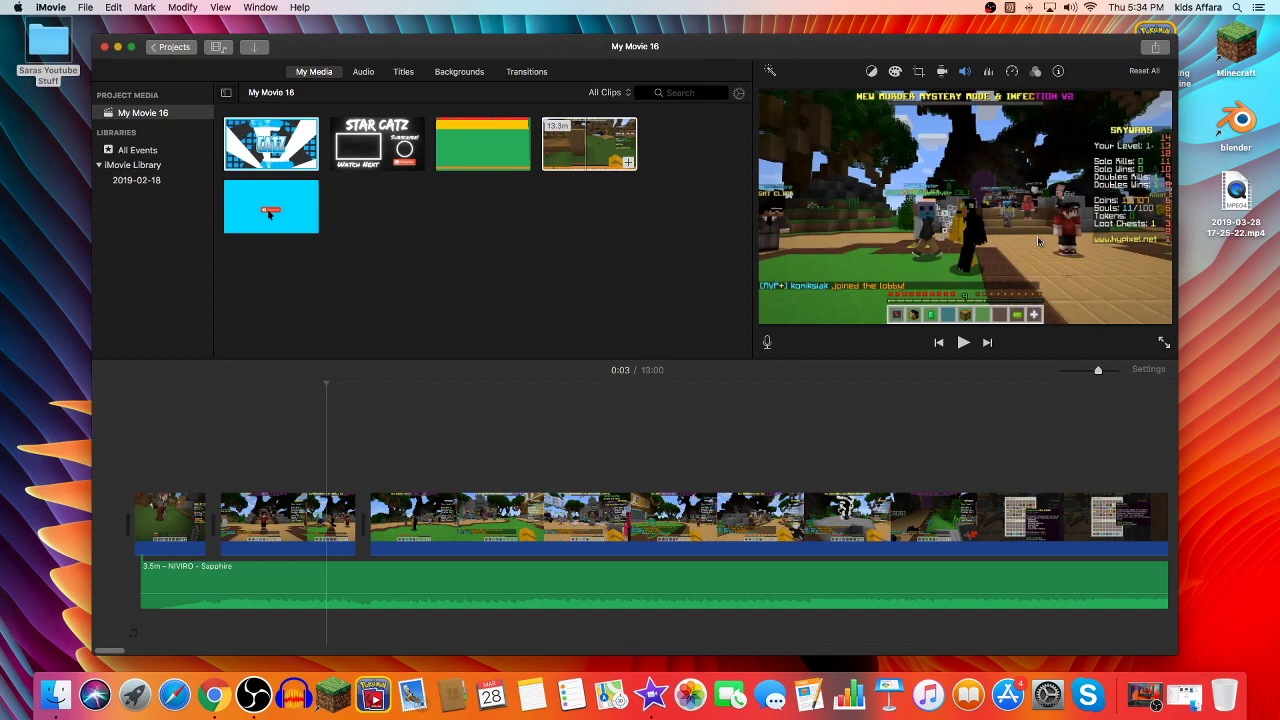
- Close the My Movie 16 iMovie window with its red close button
click(104, 47)
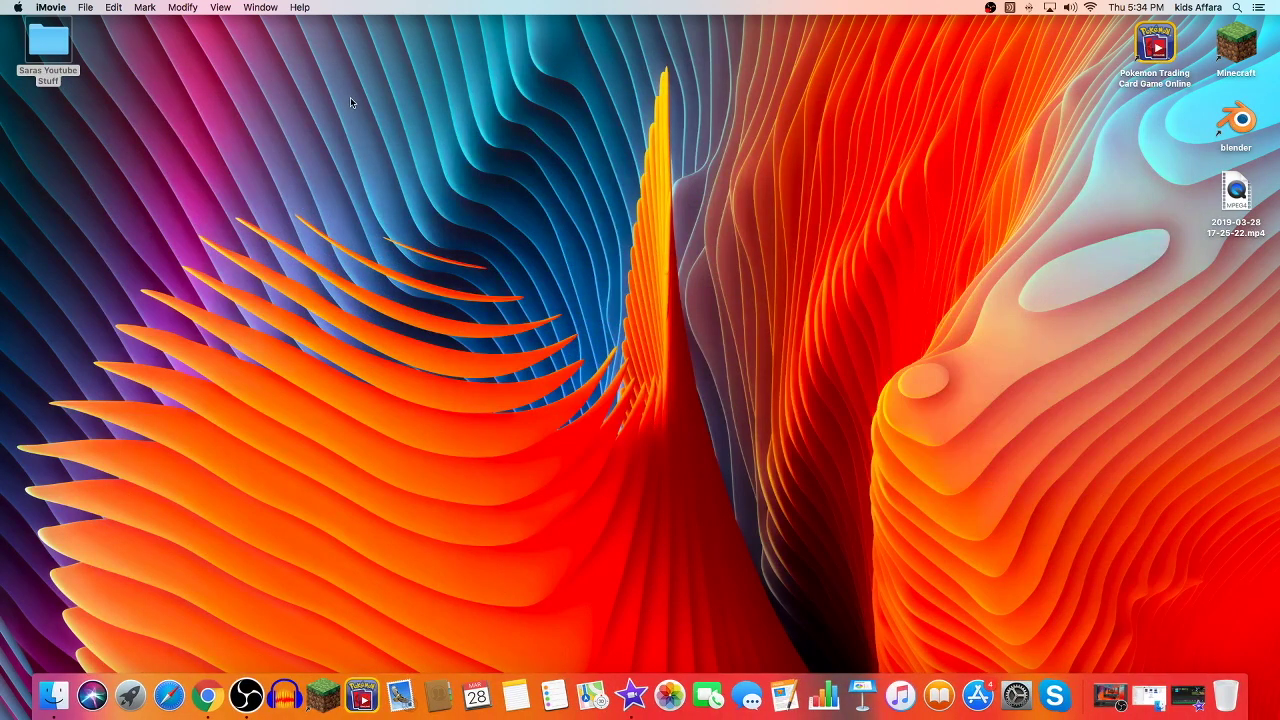